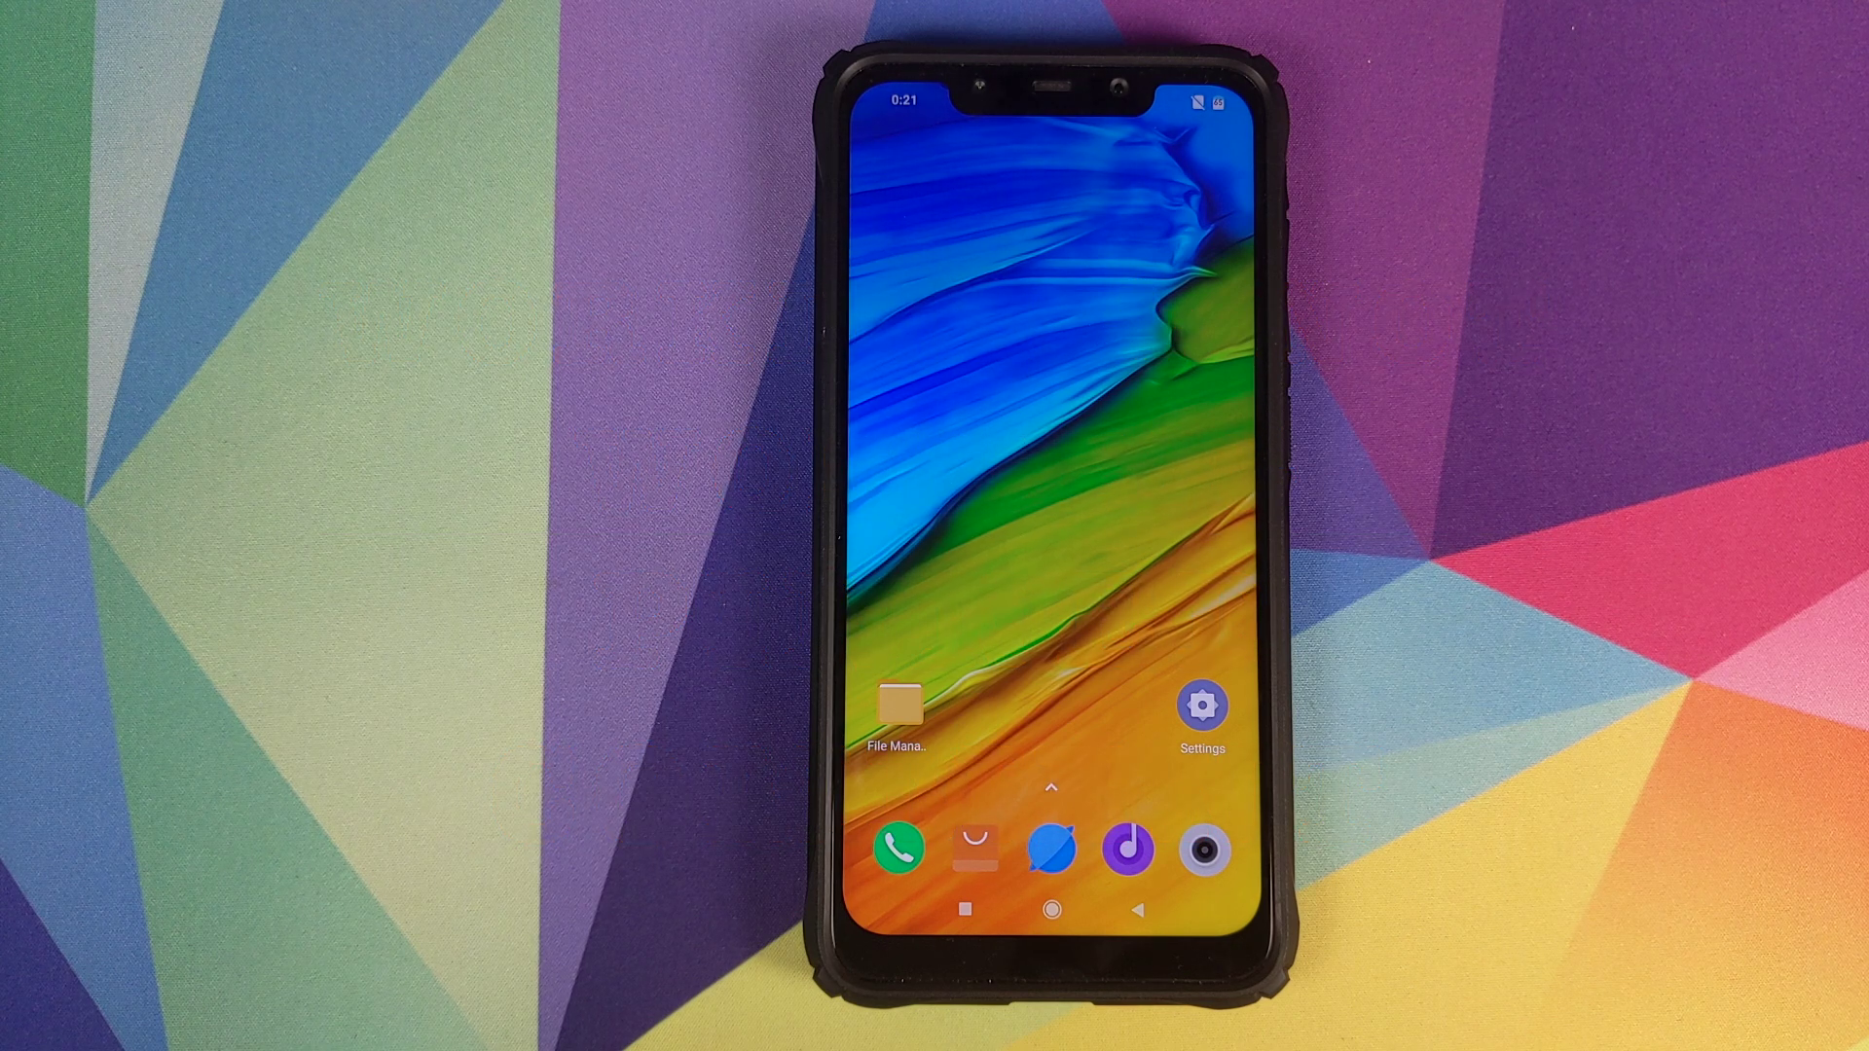
Open the MIUI Settings app from the home screen.
{"action": "left_click", "coordinate": [1203, 706]}
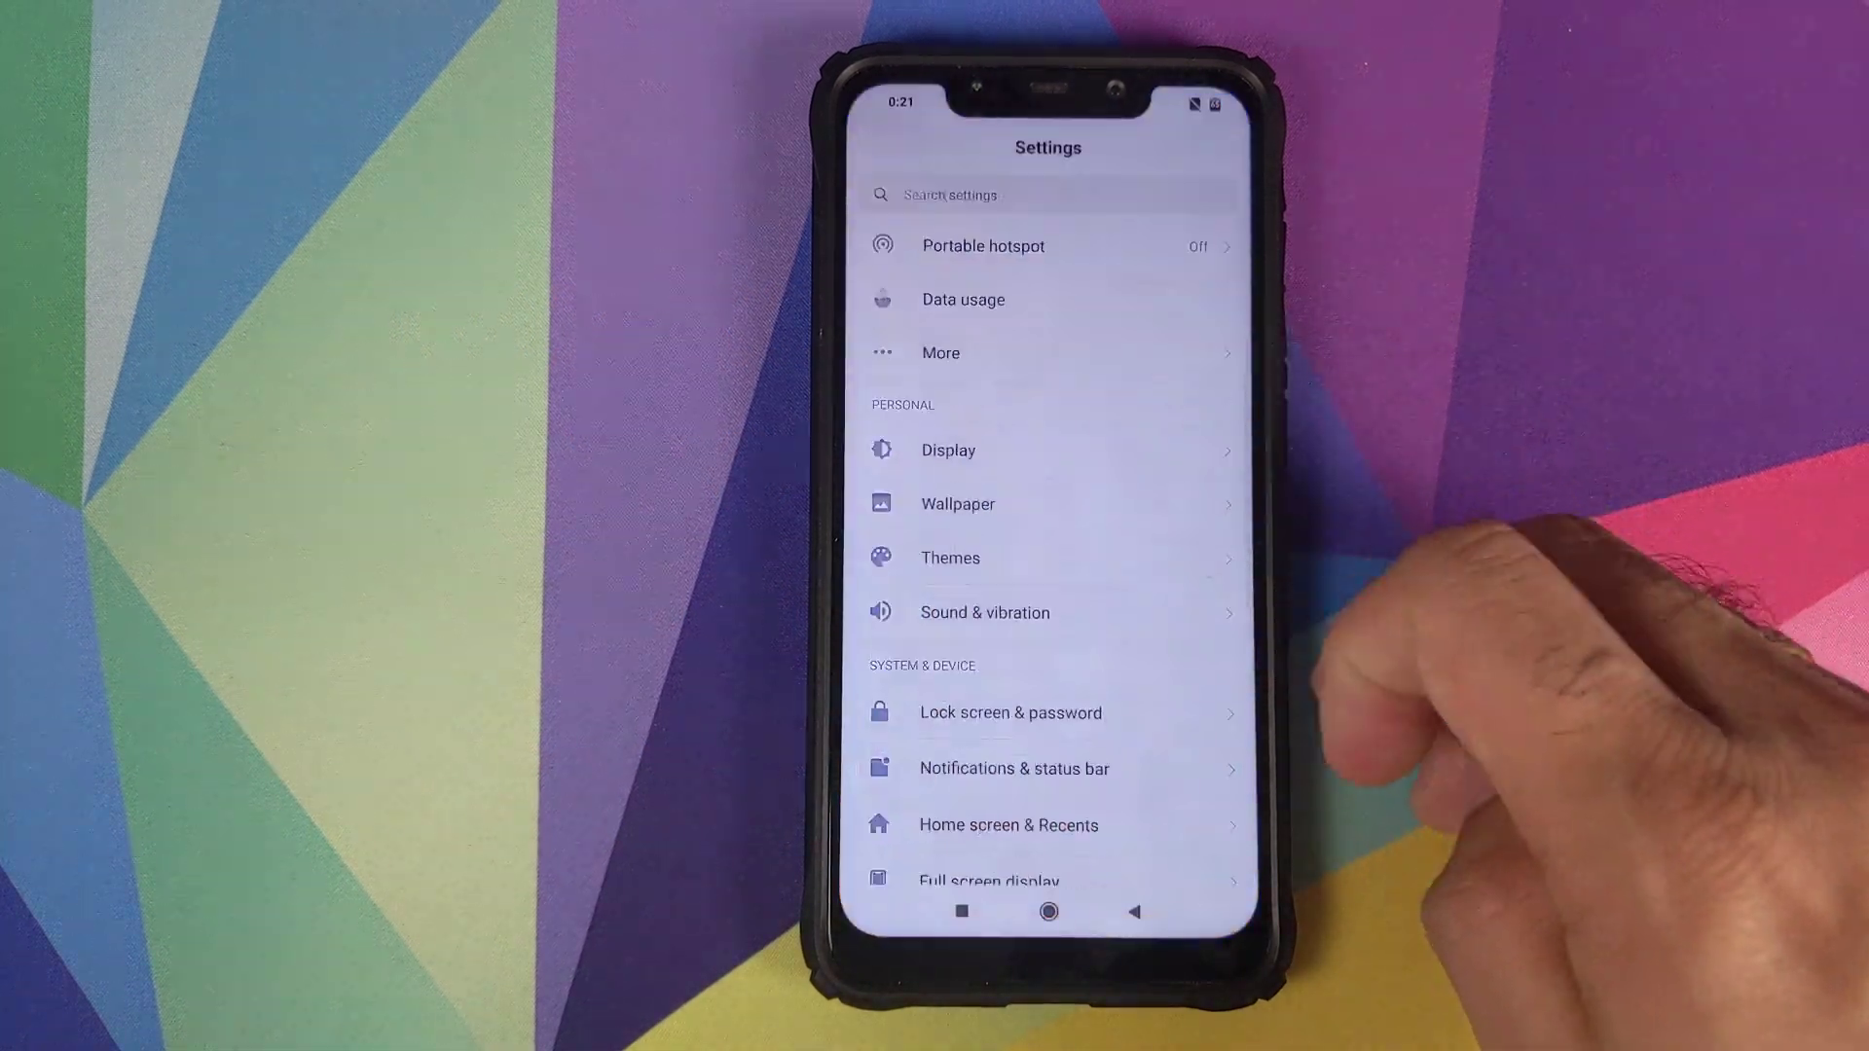
{"action": "scroll", "coordinate": [1048, 512], "scroll_direction": "up", "scroll_amount": 5}
Check About phone showing MIUI Global 10.3.7 on Android 9, go Home, and reopen Settings.
{"action": "left_click", "coordinate": [1170, 292]}
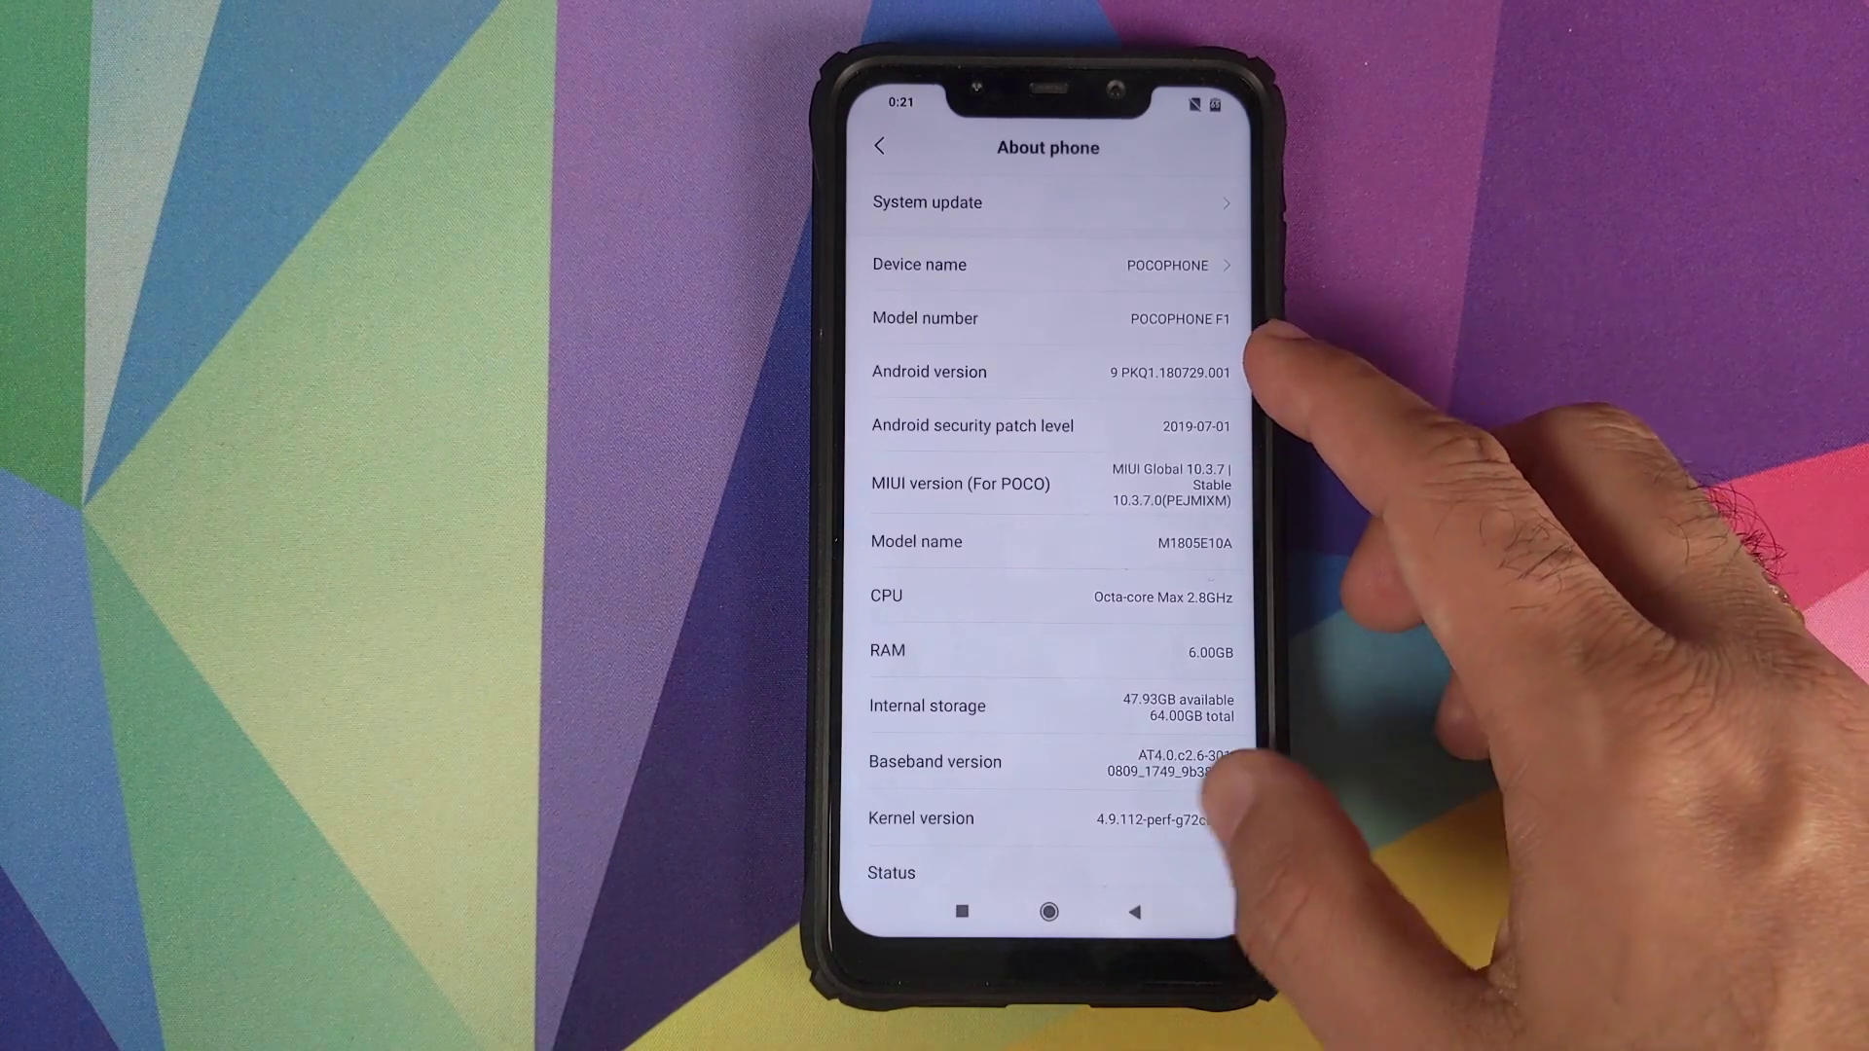
{"action": "left_click", "coordinate": [1049, 911]}
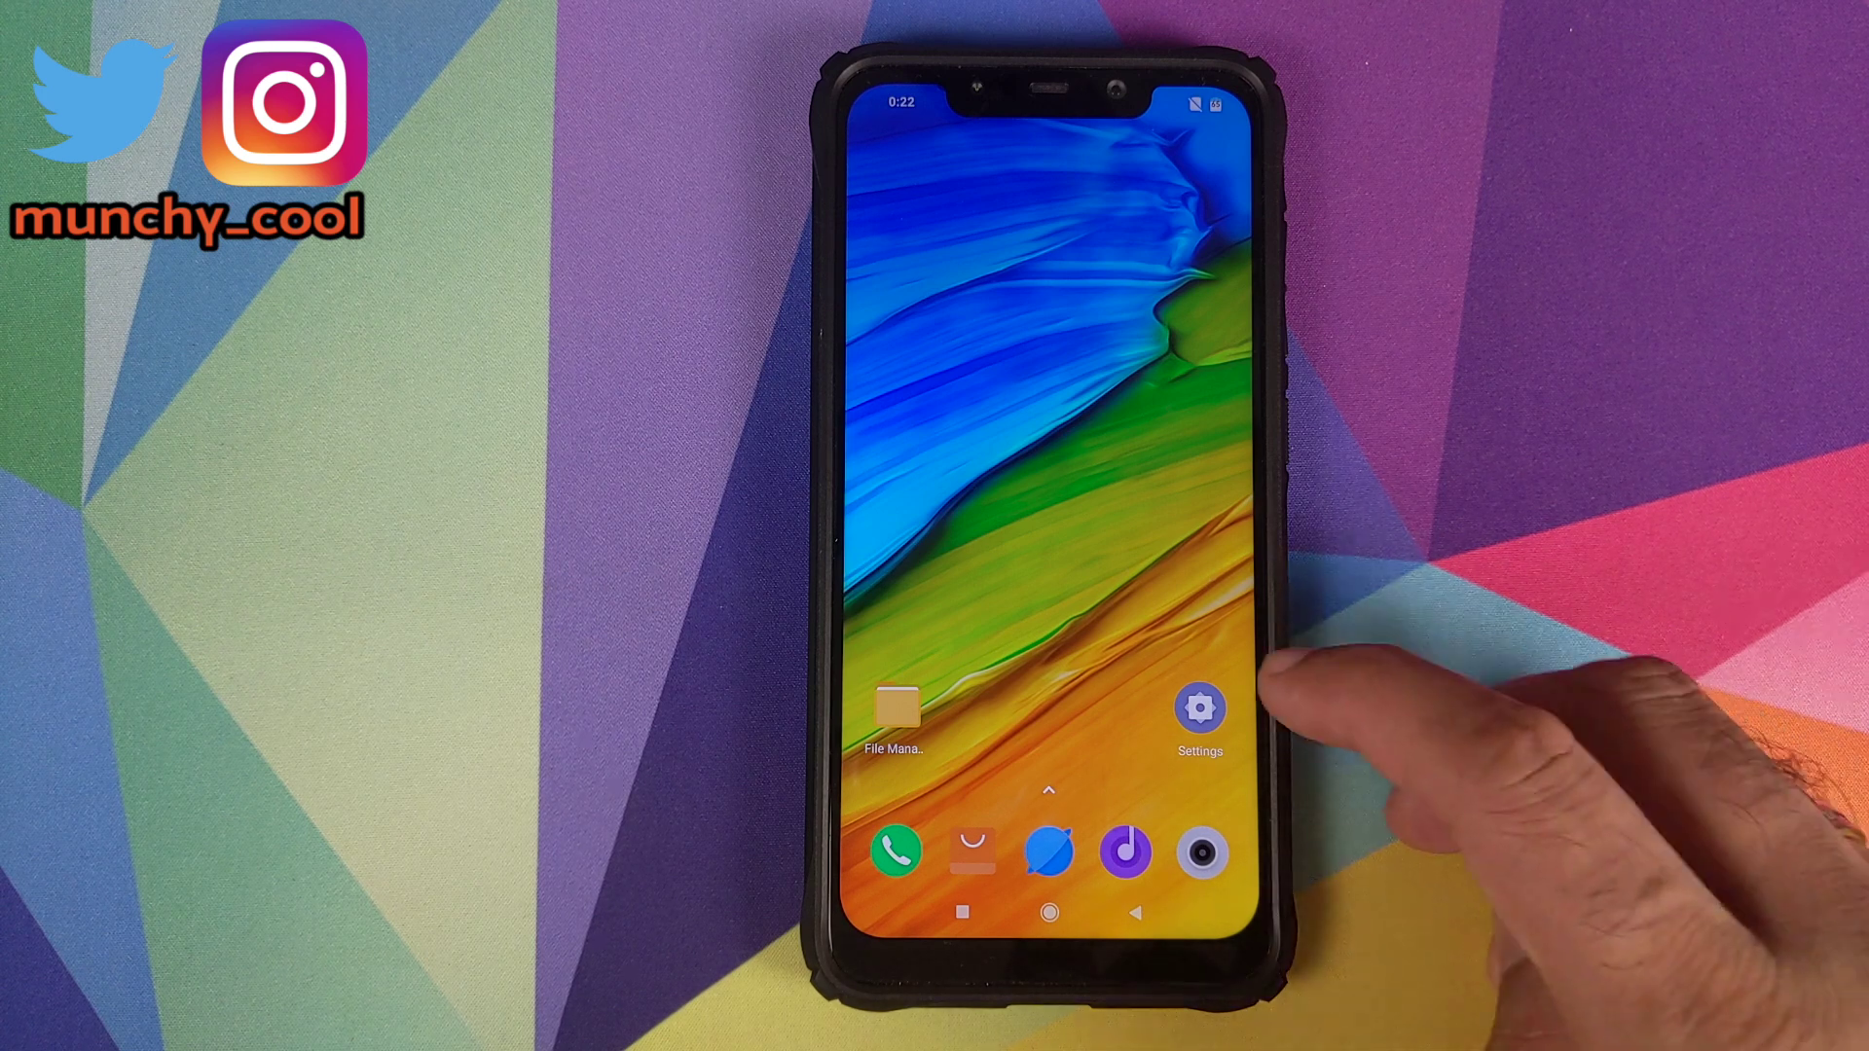
{"action": "left_click", "coordinate": [1201, 708]}
{"action": "scroll", "coordinate": [1154, 585], "scroll_direction": "down", "scroll_amount": 5}
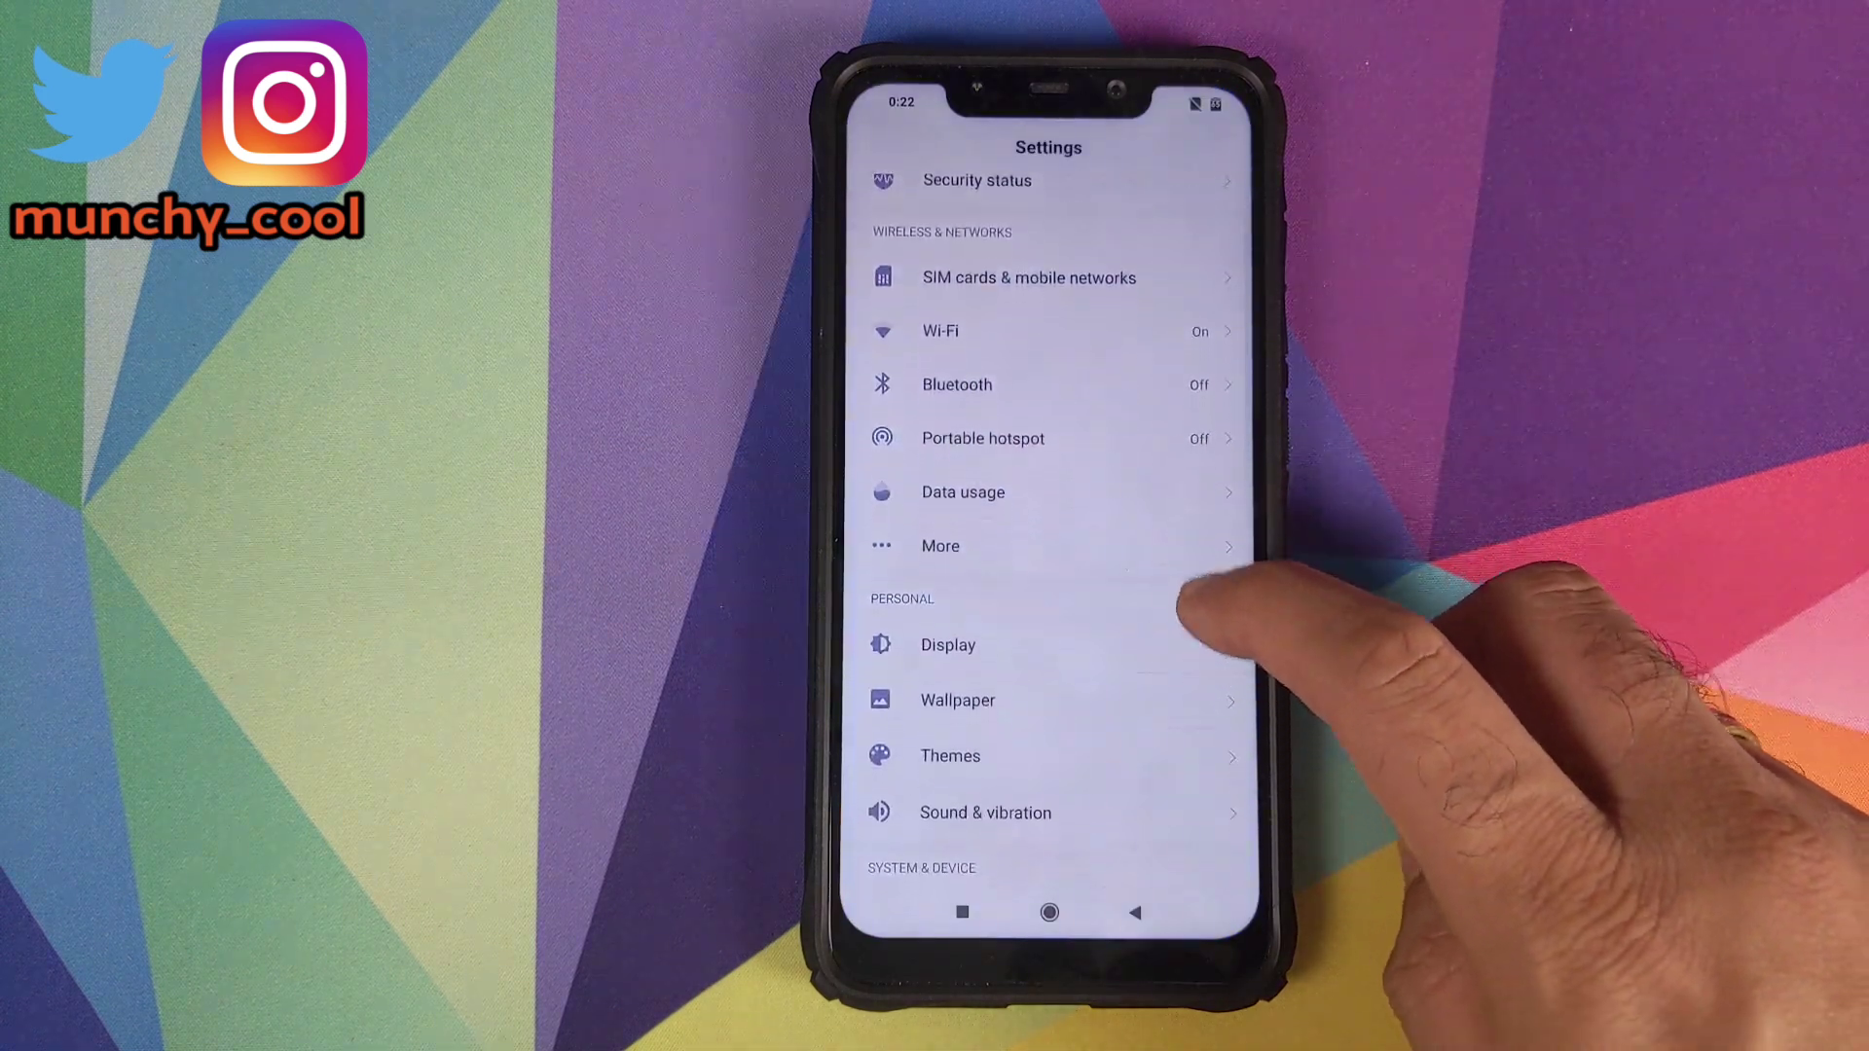
Confirm screen lock is off, no Mi Account is signed in, view Sync, then return Home.
{"action": "left_click", "coordinate": [1169, 618]}
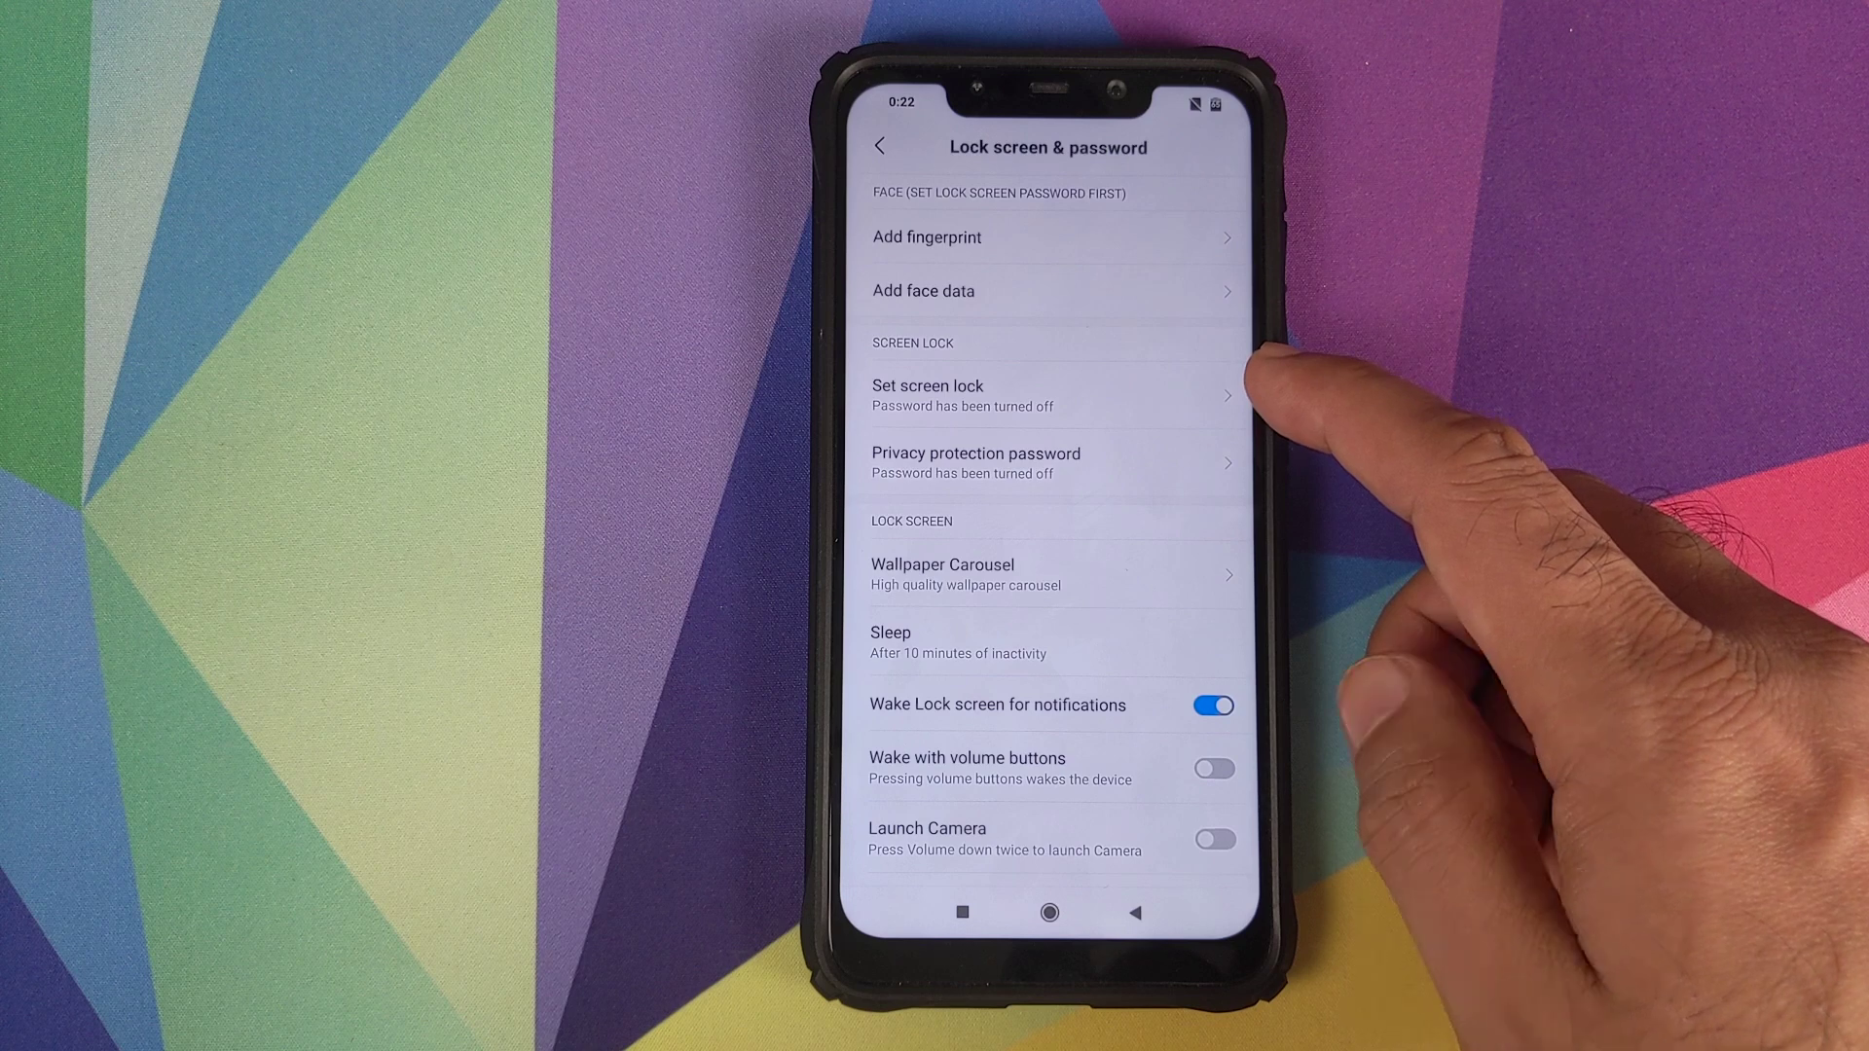
{"action": "left_click", "coordinate": [1136, 913]}
{"action": "scroll", "coordinate": [1168, 548], "scroll_direction": "down", "scroll_amount": 5}
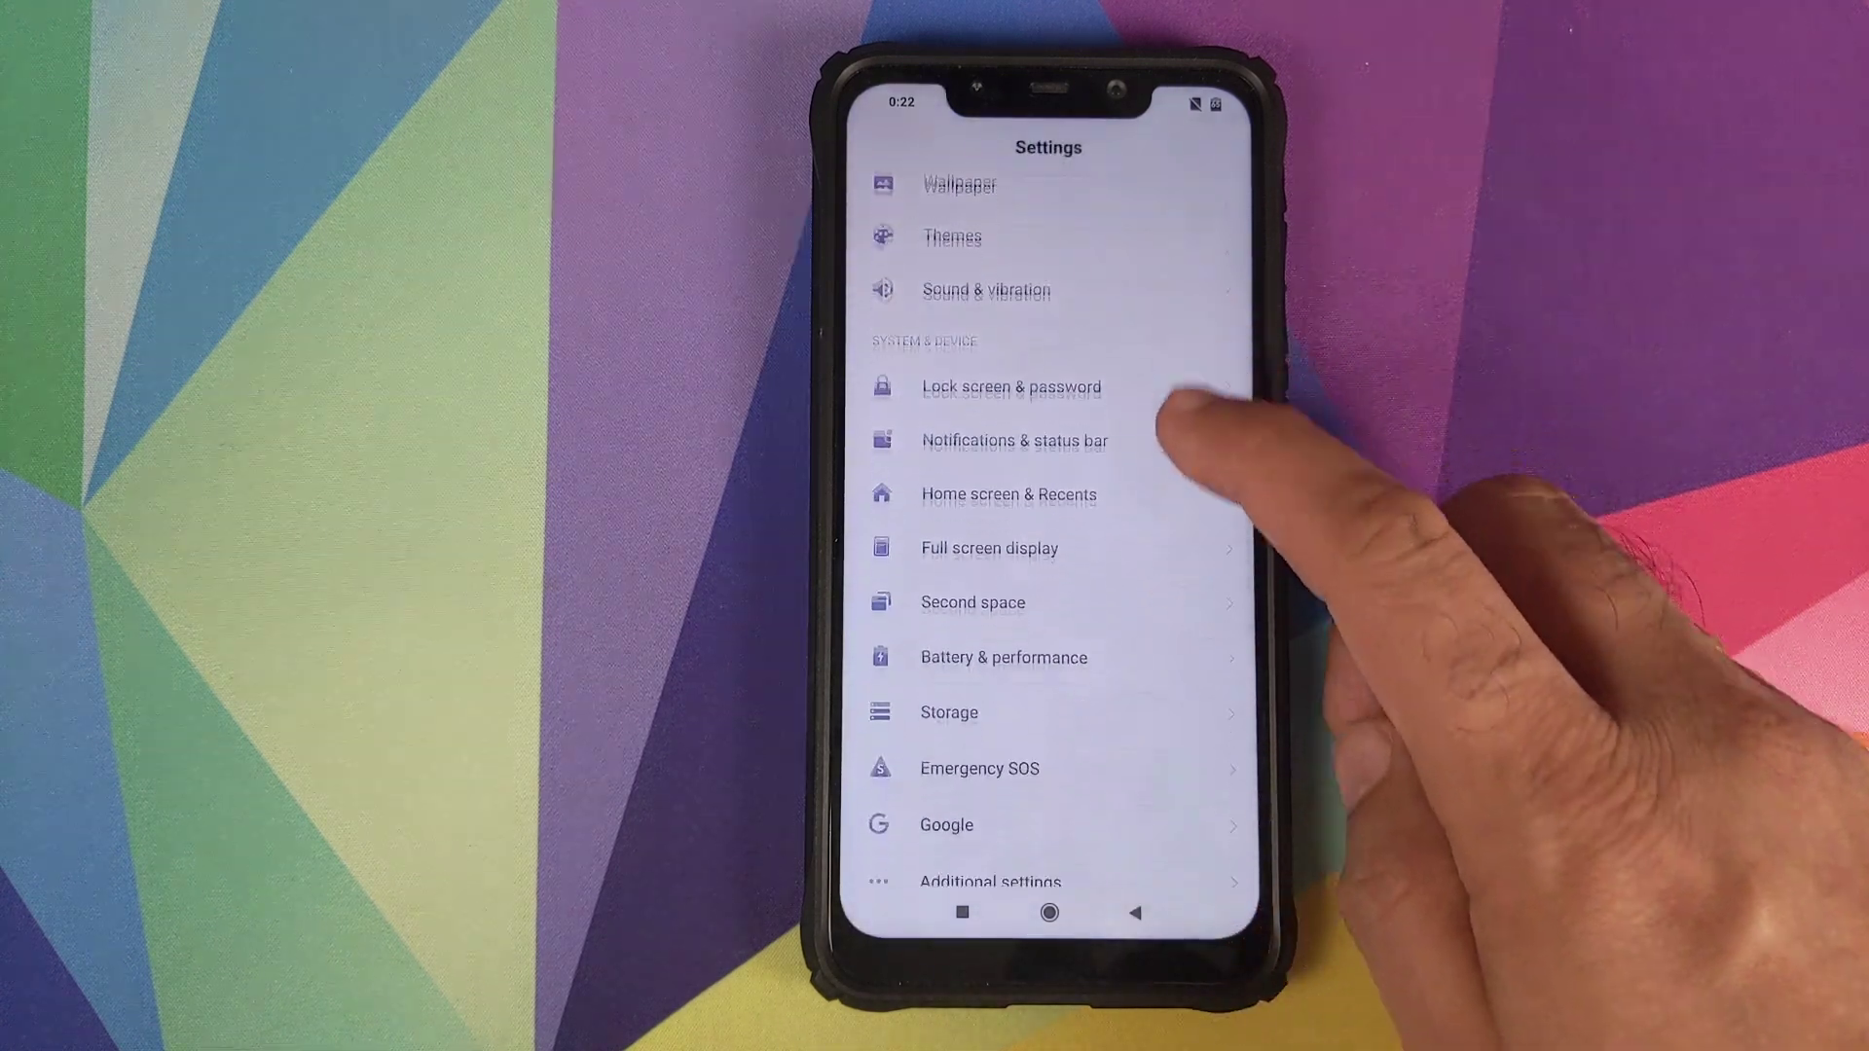
{"action": "left_click", "coordinate": [1155, 654]}
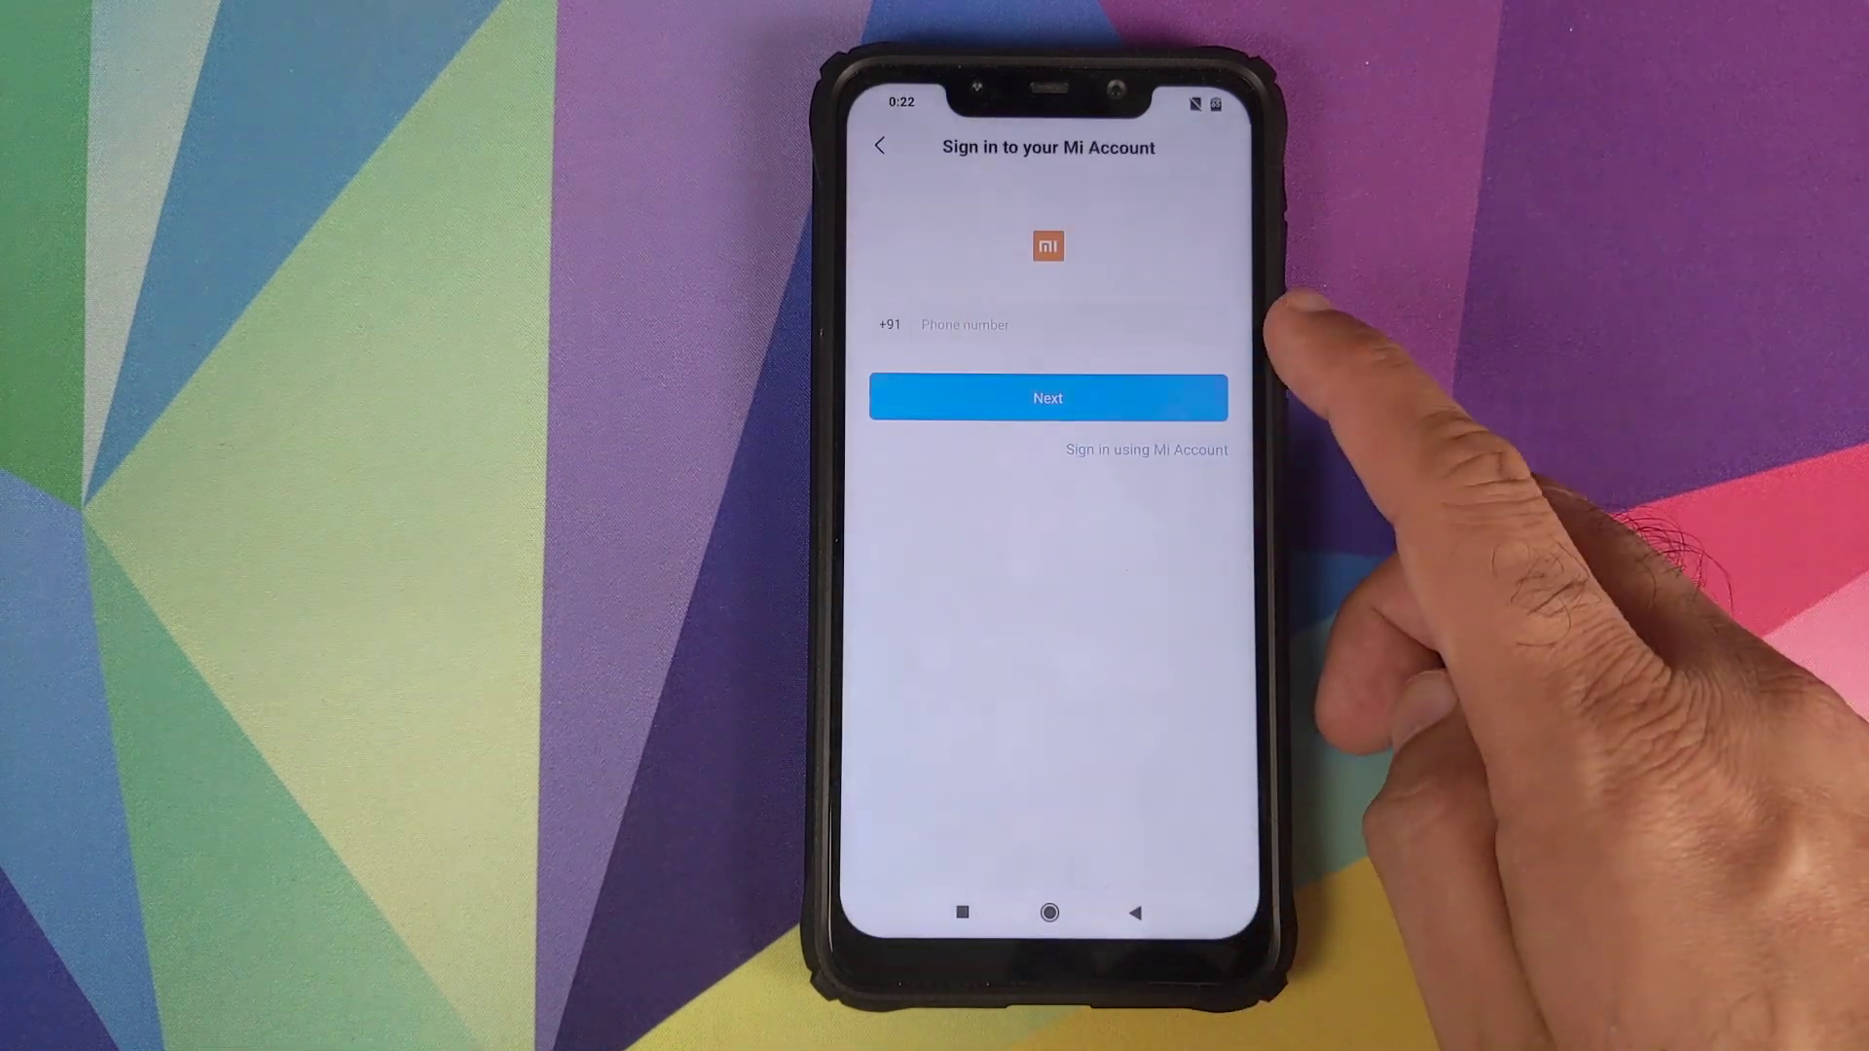
{"action": "left_click", "coordinate": [1135, 913]}
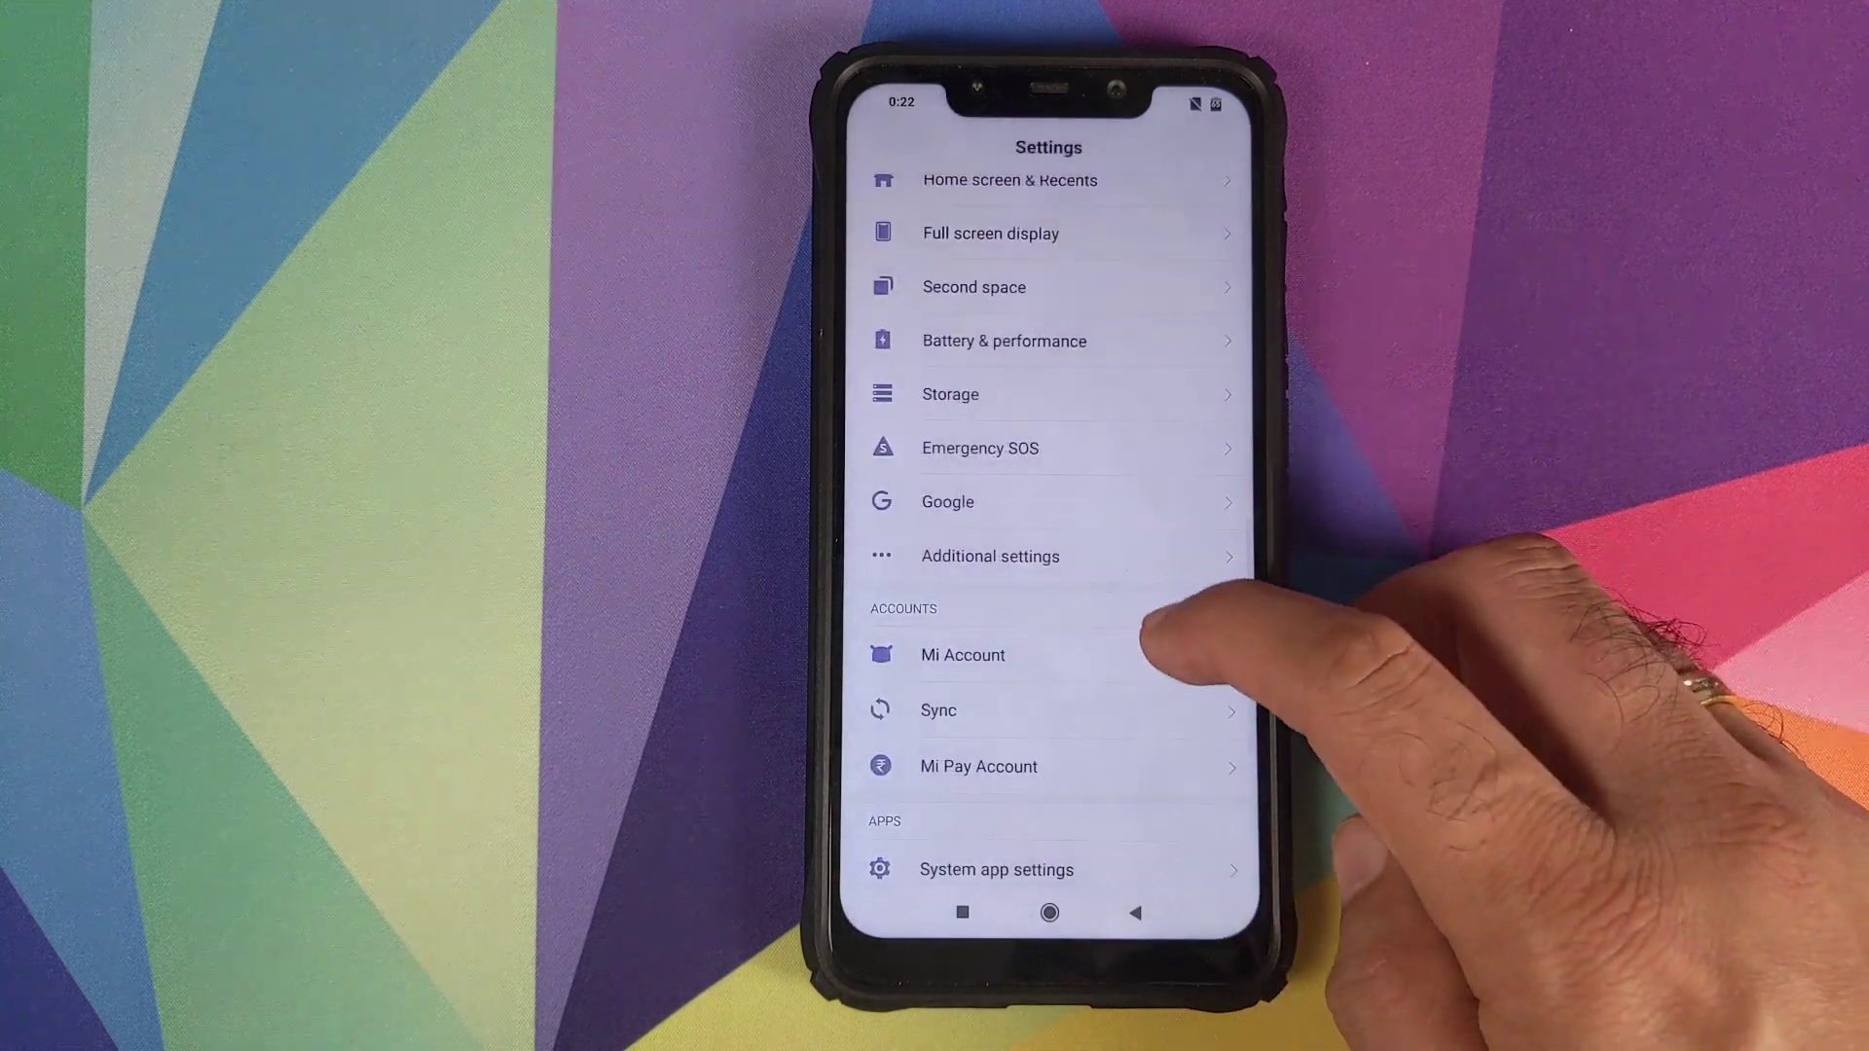
{"action": "scroll", "coordinate": [1168, 584], "scroll_direction": "down", "scroll_amount": 3}
{"action": "left_click", "coordinate": [1110, 517]}
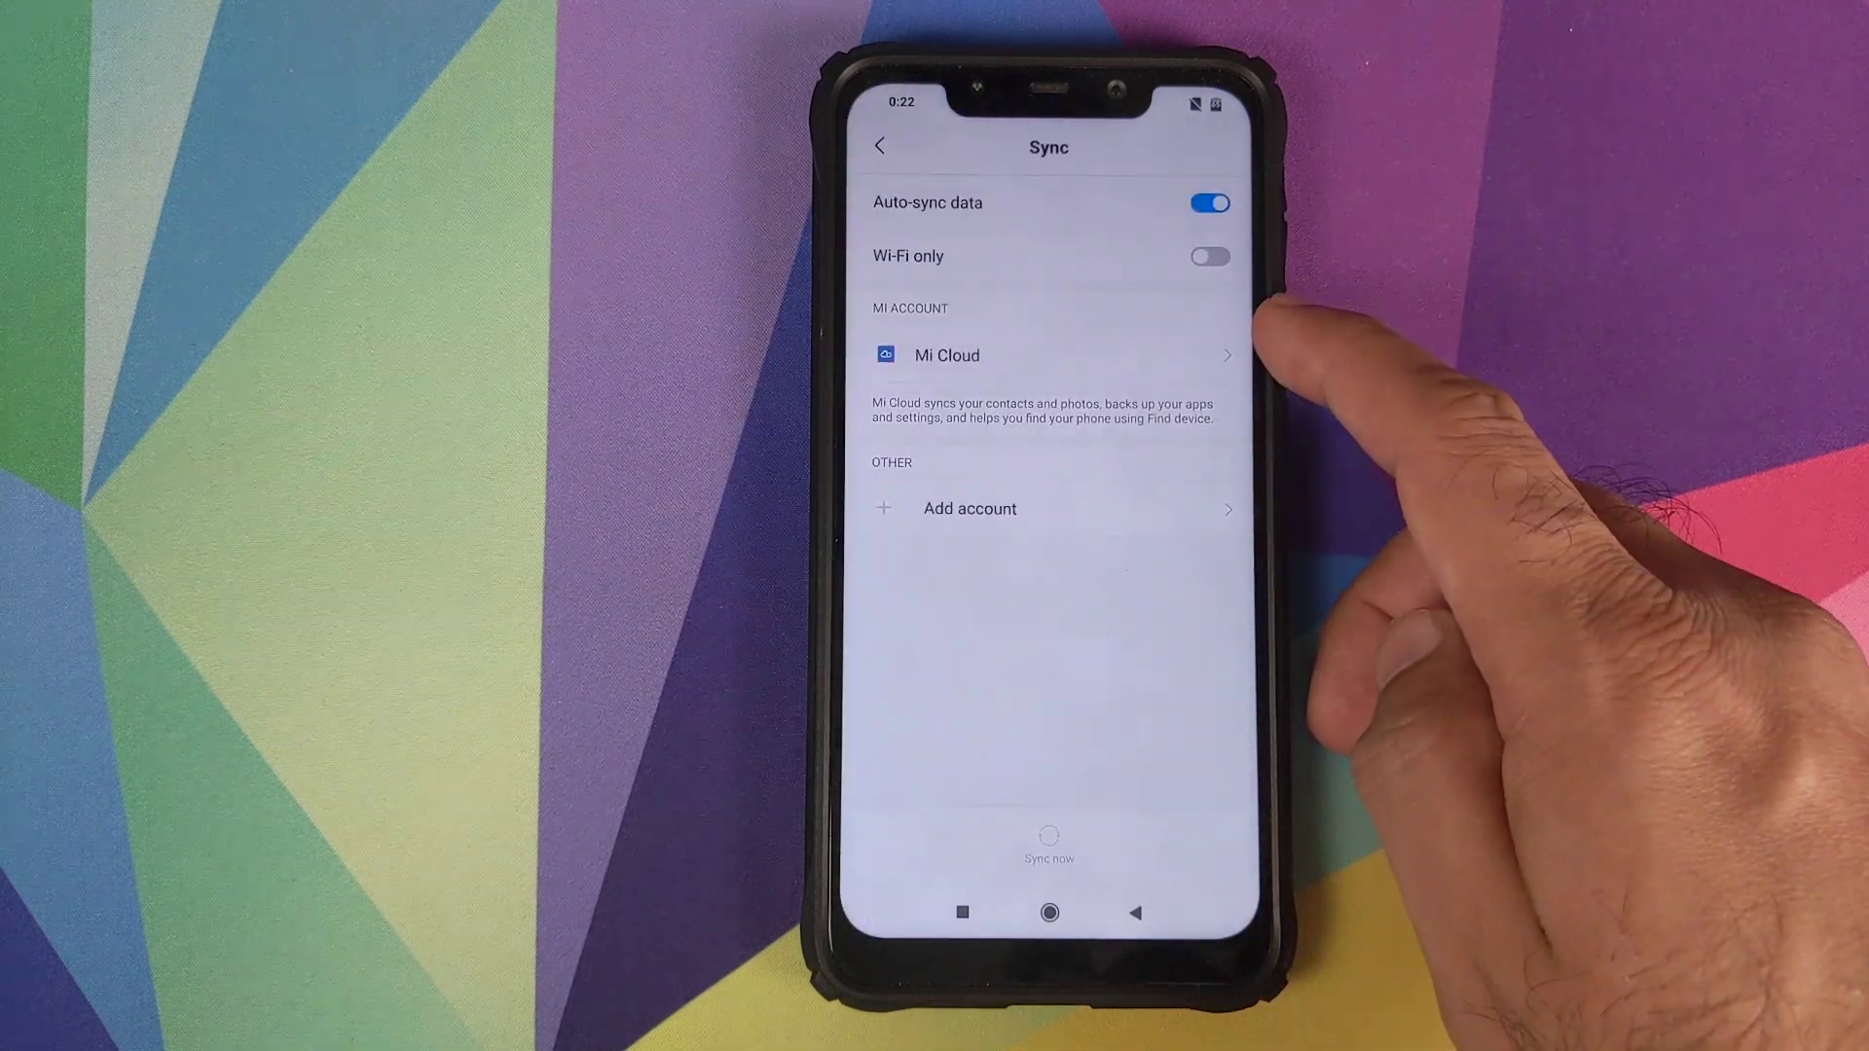
{"action": "left_click", "coordinate": [1049, 913]}
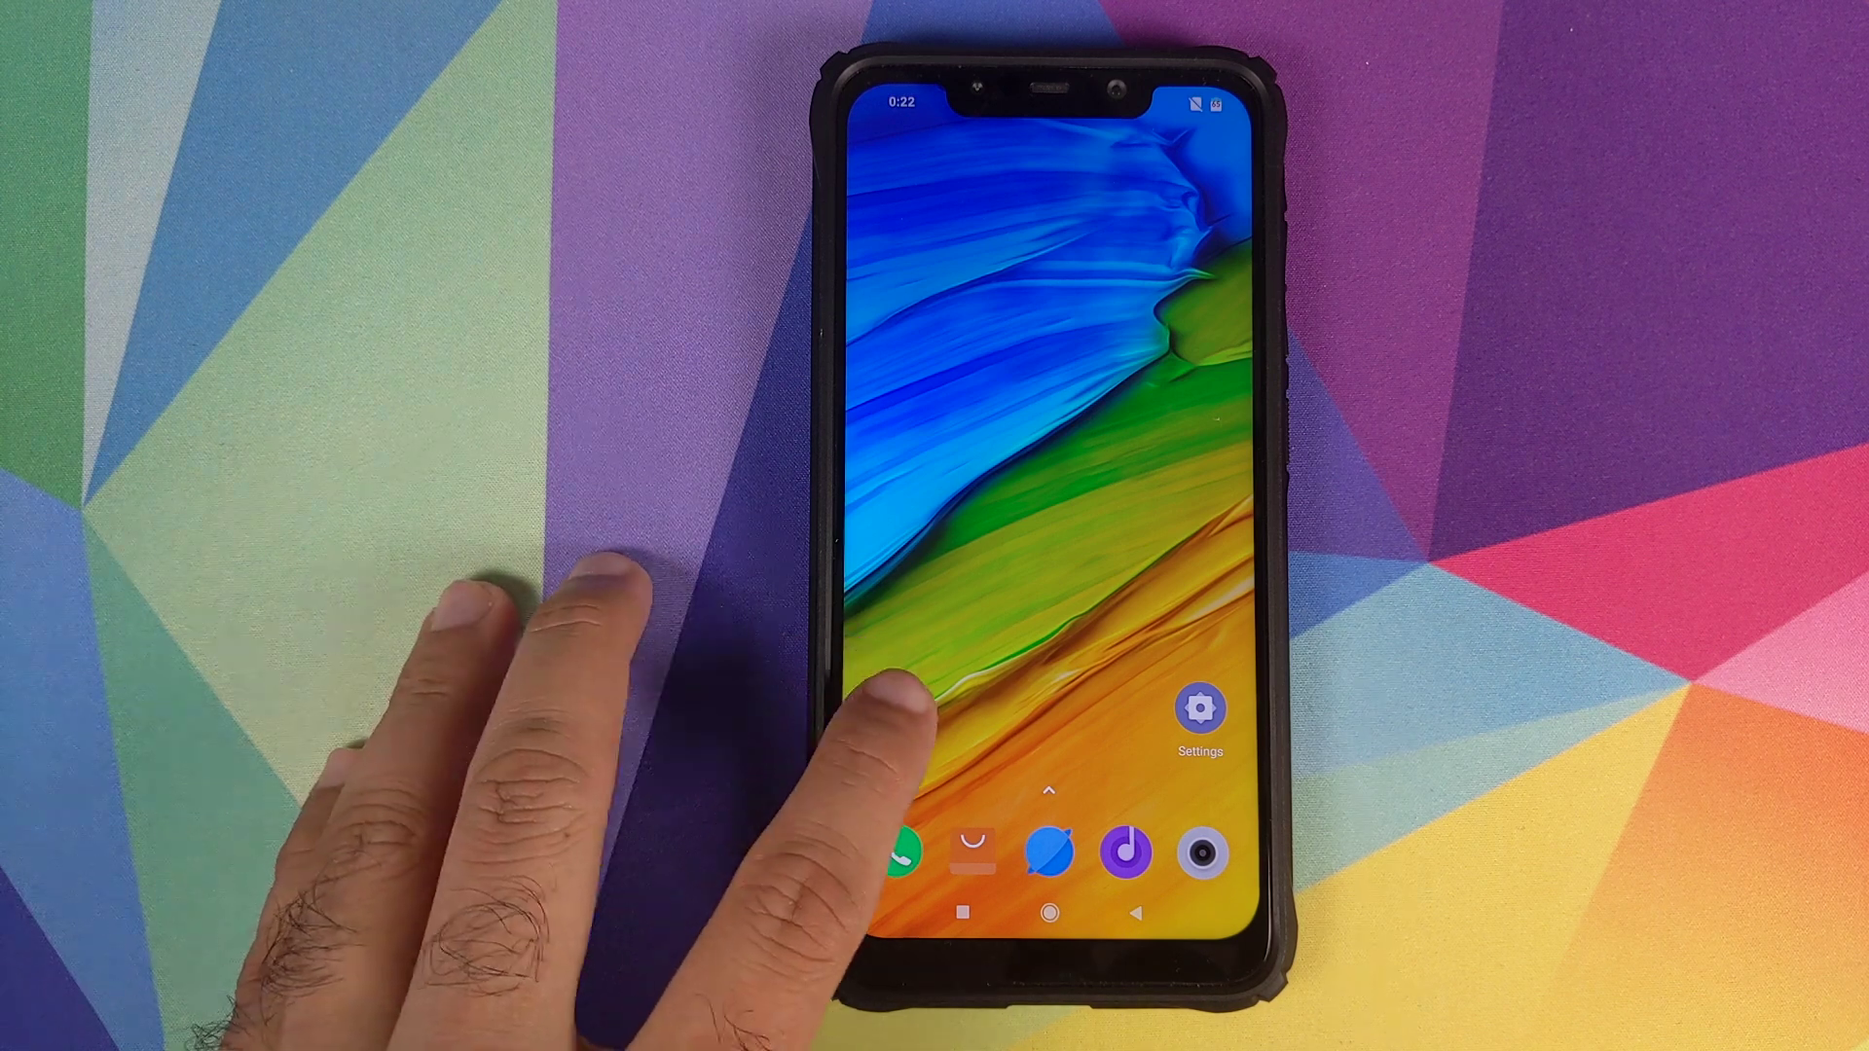
Open File Manager's Archives category listing the four zip files.
{"action": "left_click", "coordinate": [897, 709]}
{"action": "left_click", "coordinate": [1095, 335]}
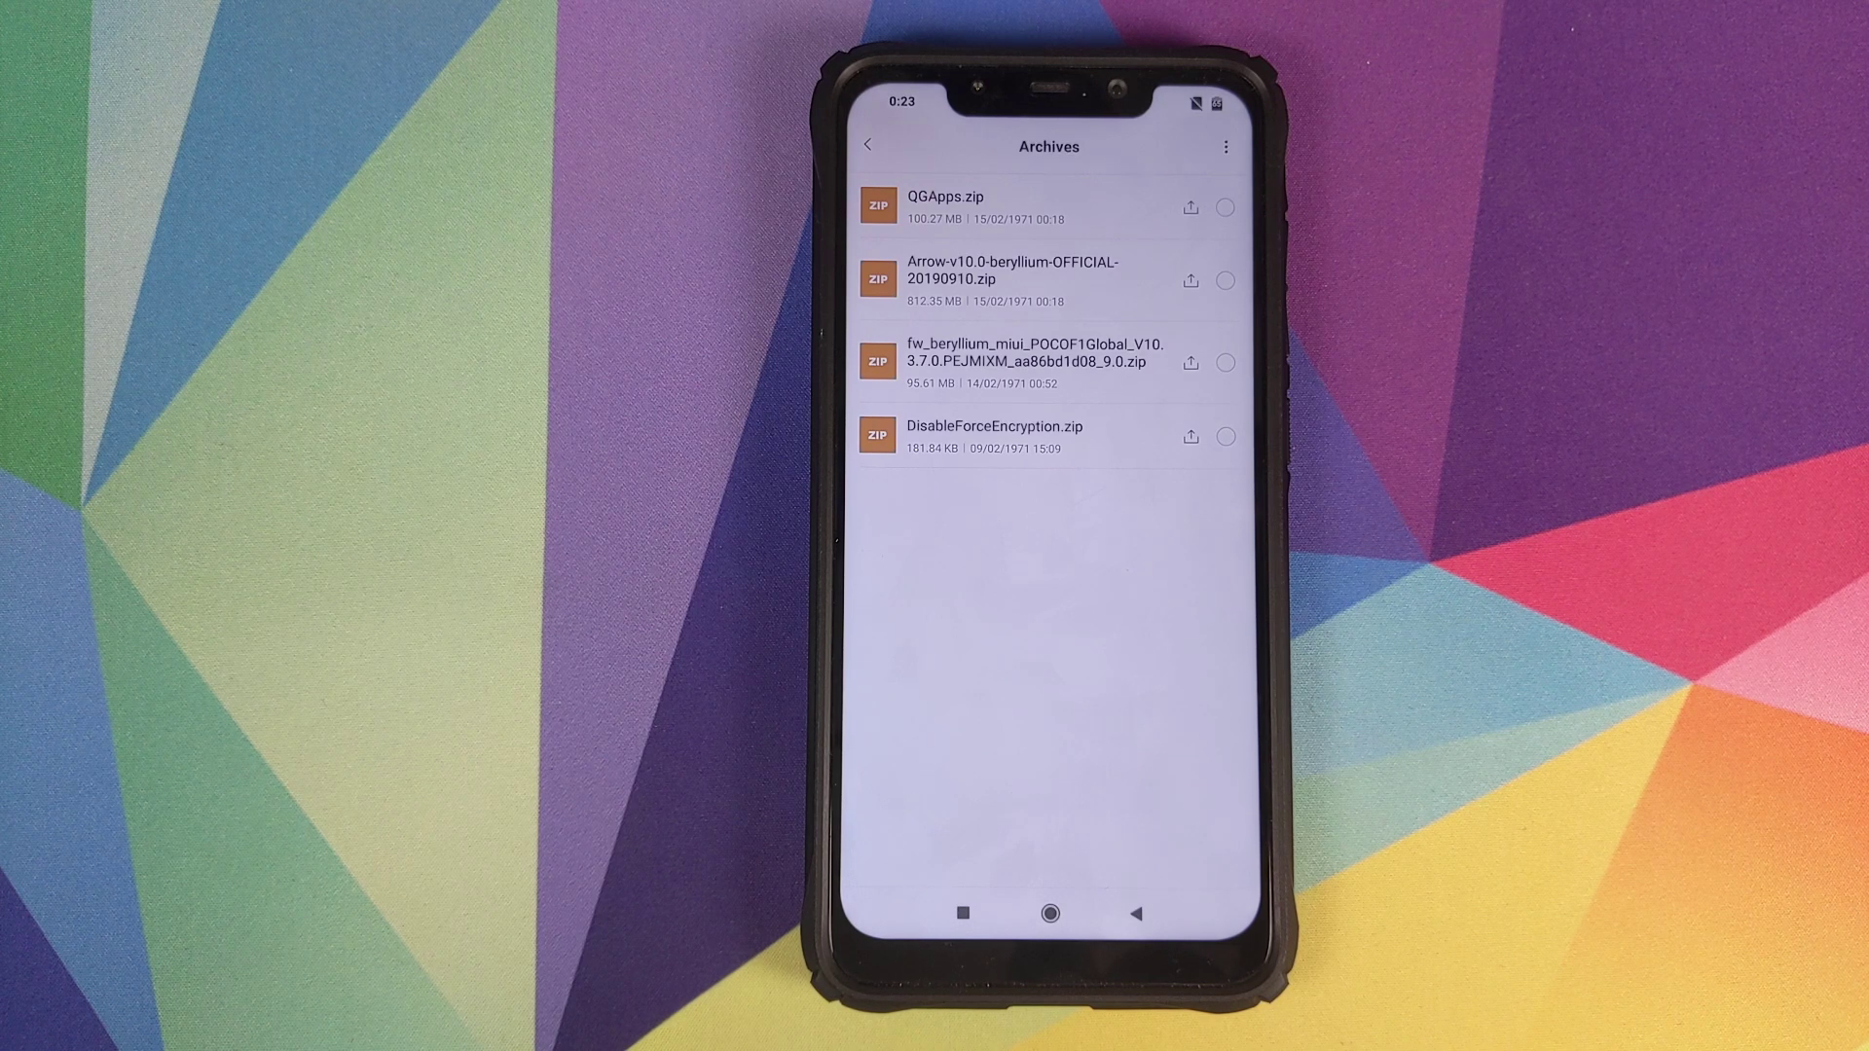
Return from the file manager to the home screen.
{"action": "left_click", "coordinate": [1050, 913]}
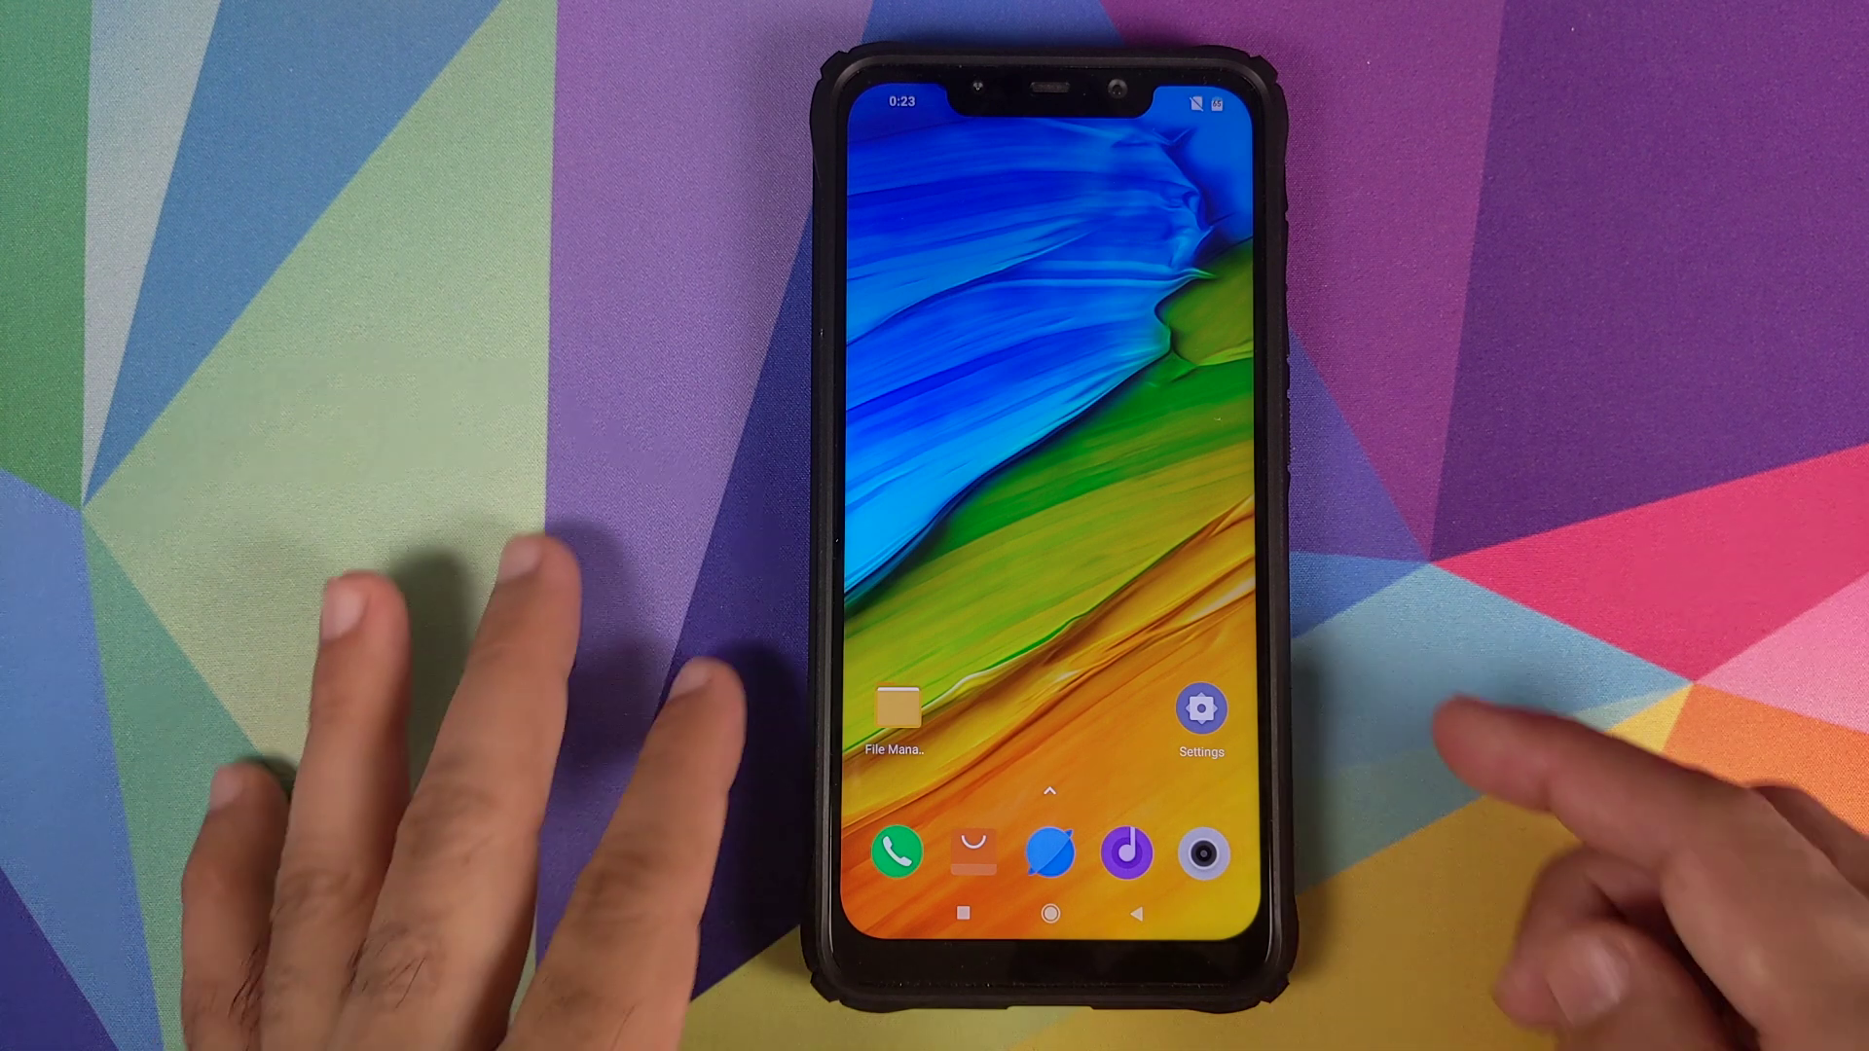
Power off the phone from the power menu to boot into TWRP.
{"action": "key", "text": "XF86PowerOff"}
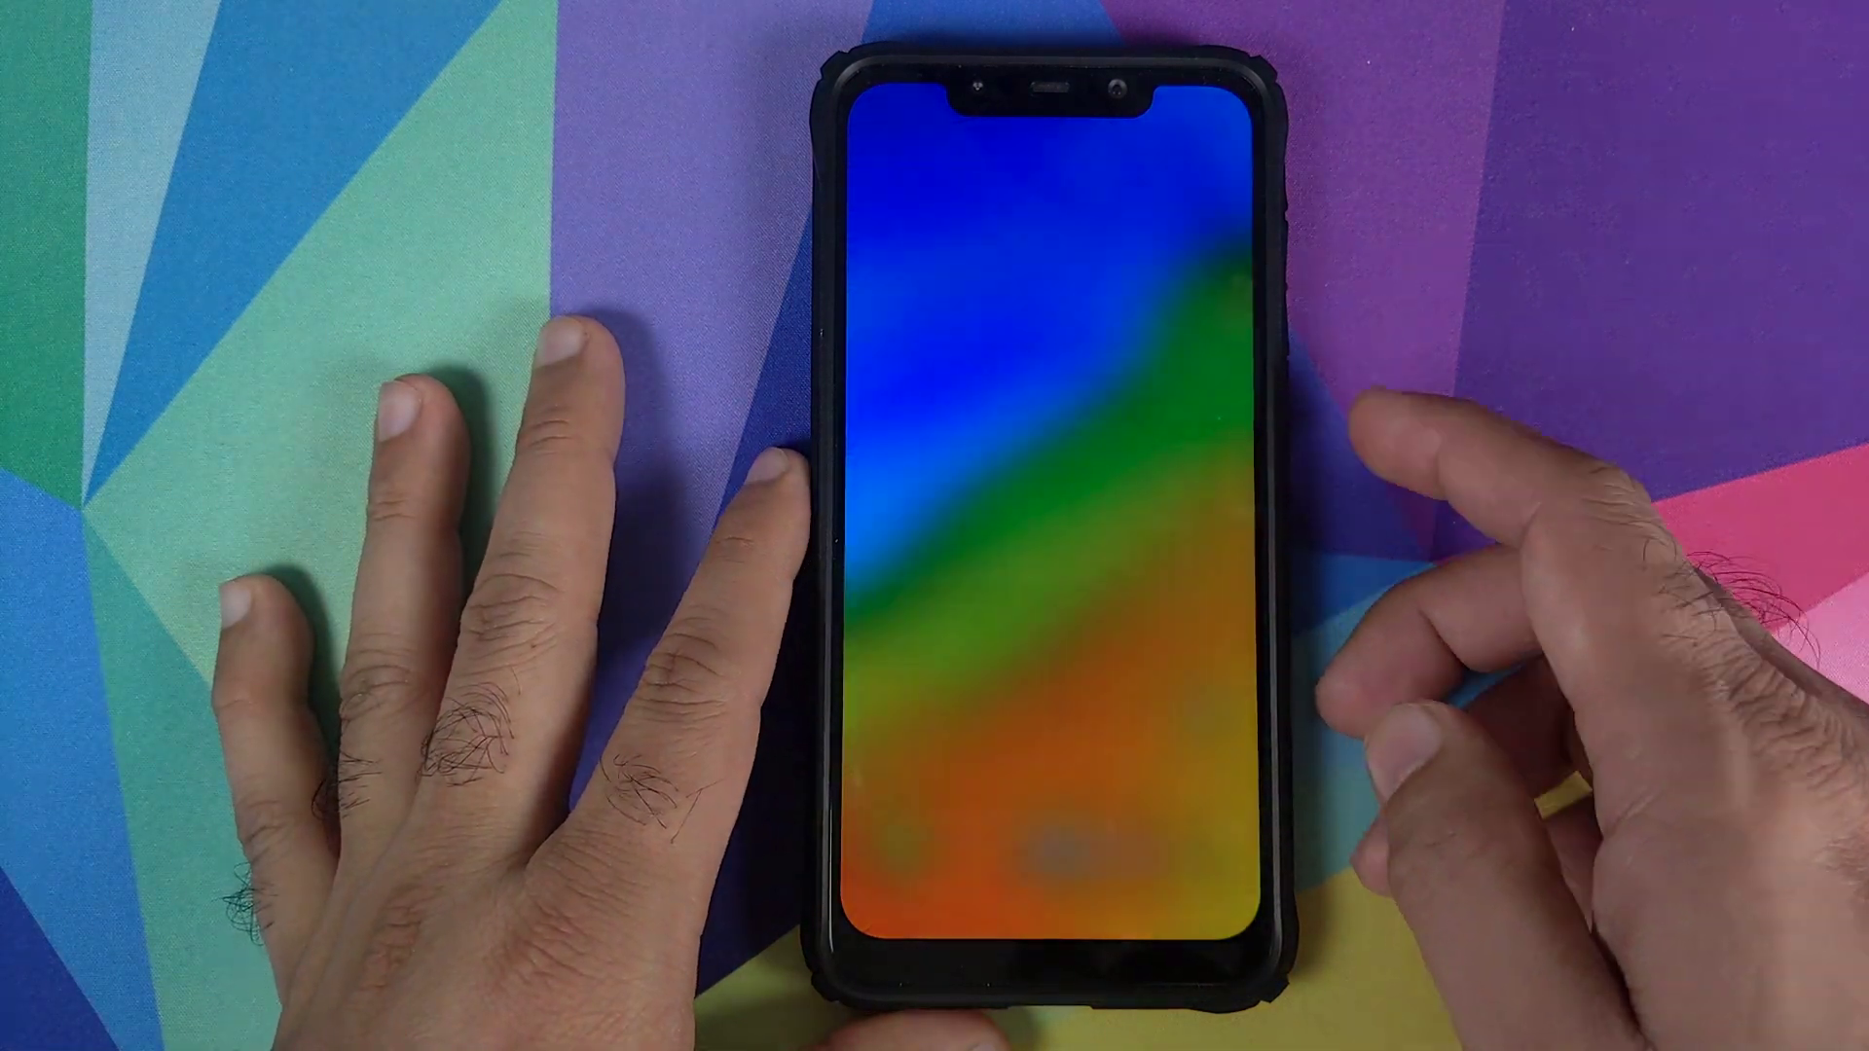
{"action": "left_click", "coordinate": [1118, 563]}
{"action": "left_click", "coordinate": [1046, 504]}
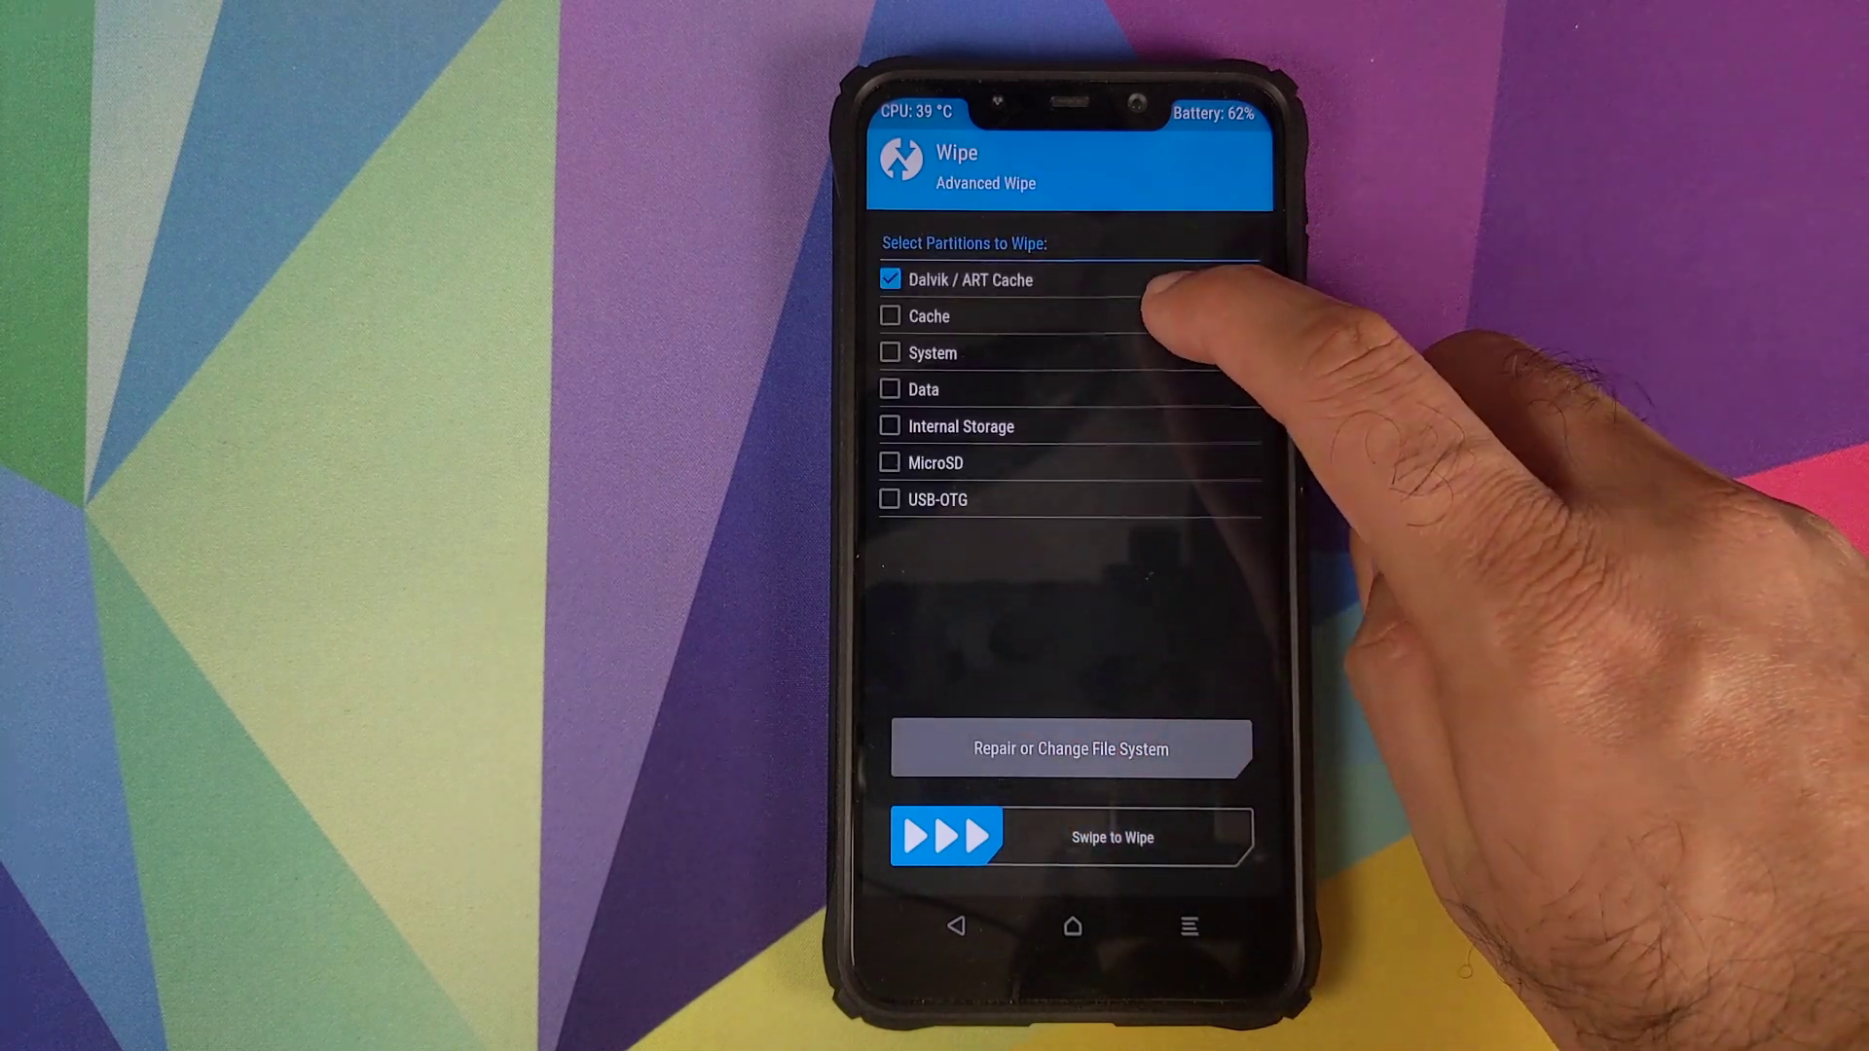
Advanced Wipe Dalvik/ART cache, Cache, System and Data, then return to the main menu.
{"action": "left_click", "coordinate": [930, 315]}
{"action": "left_click", "coordinate": [932, 353]}
{"action": "left_click", "coordinate": [923, 390]}
{"action": "left_click_drag", "start_coordinate": [949, 837], "coordinate": [1241, 836]}
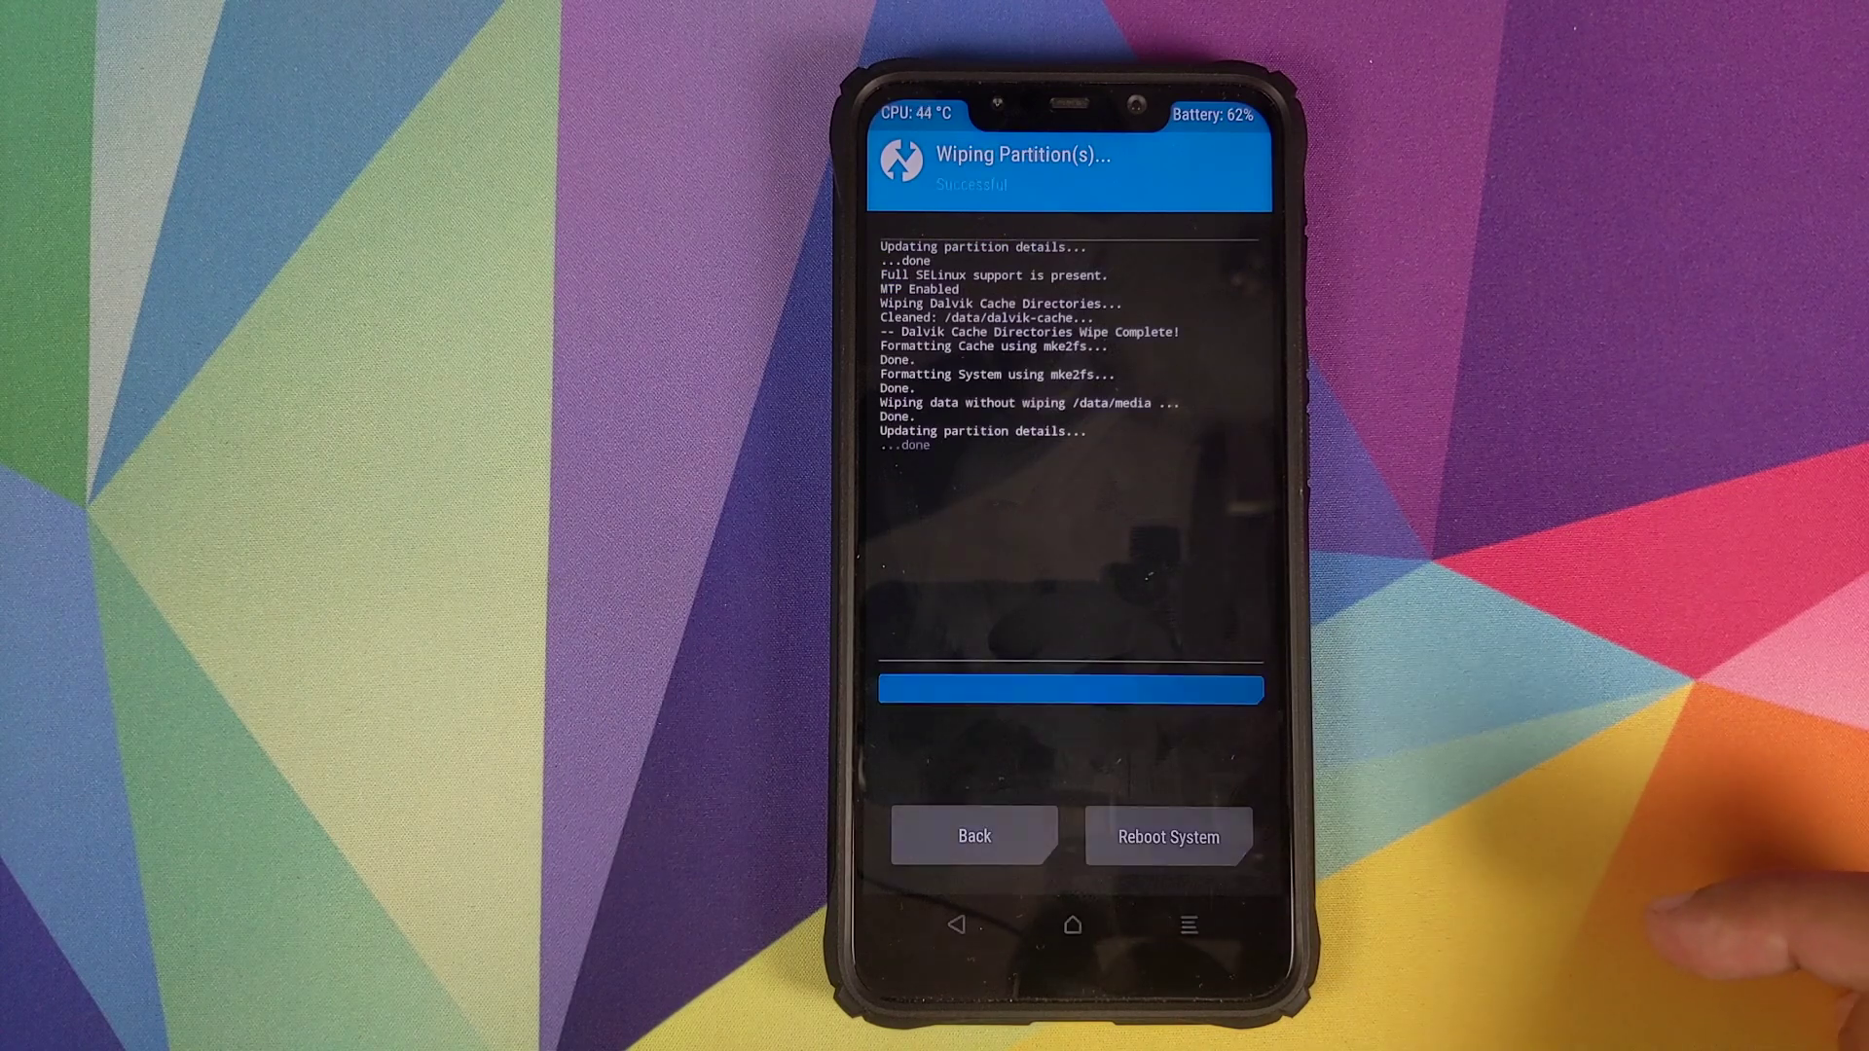
{"action": "left_click", "coordinate": [1072, 925]}
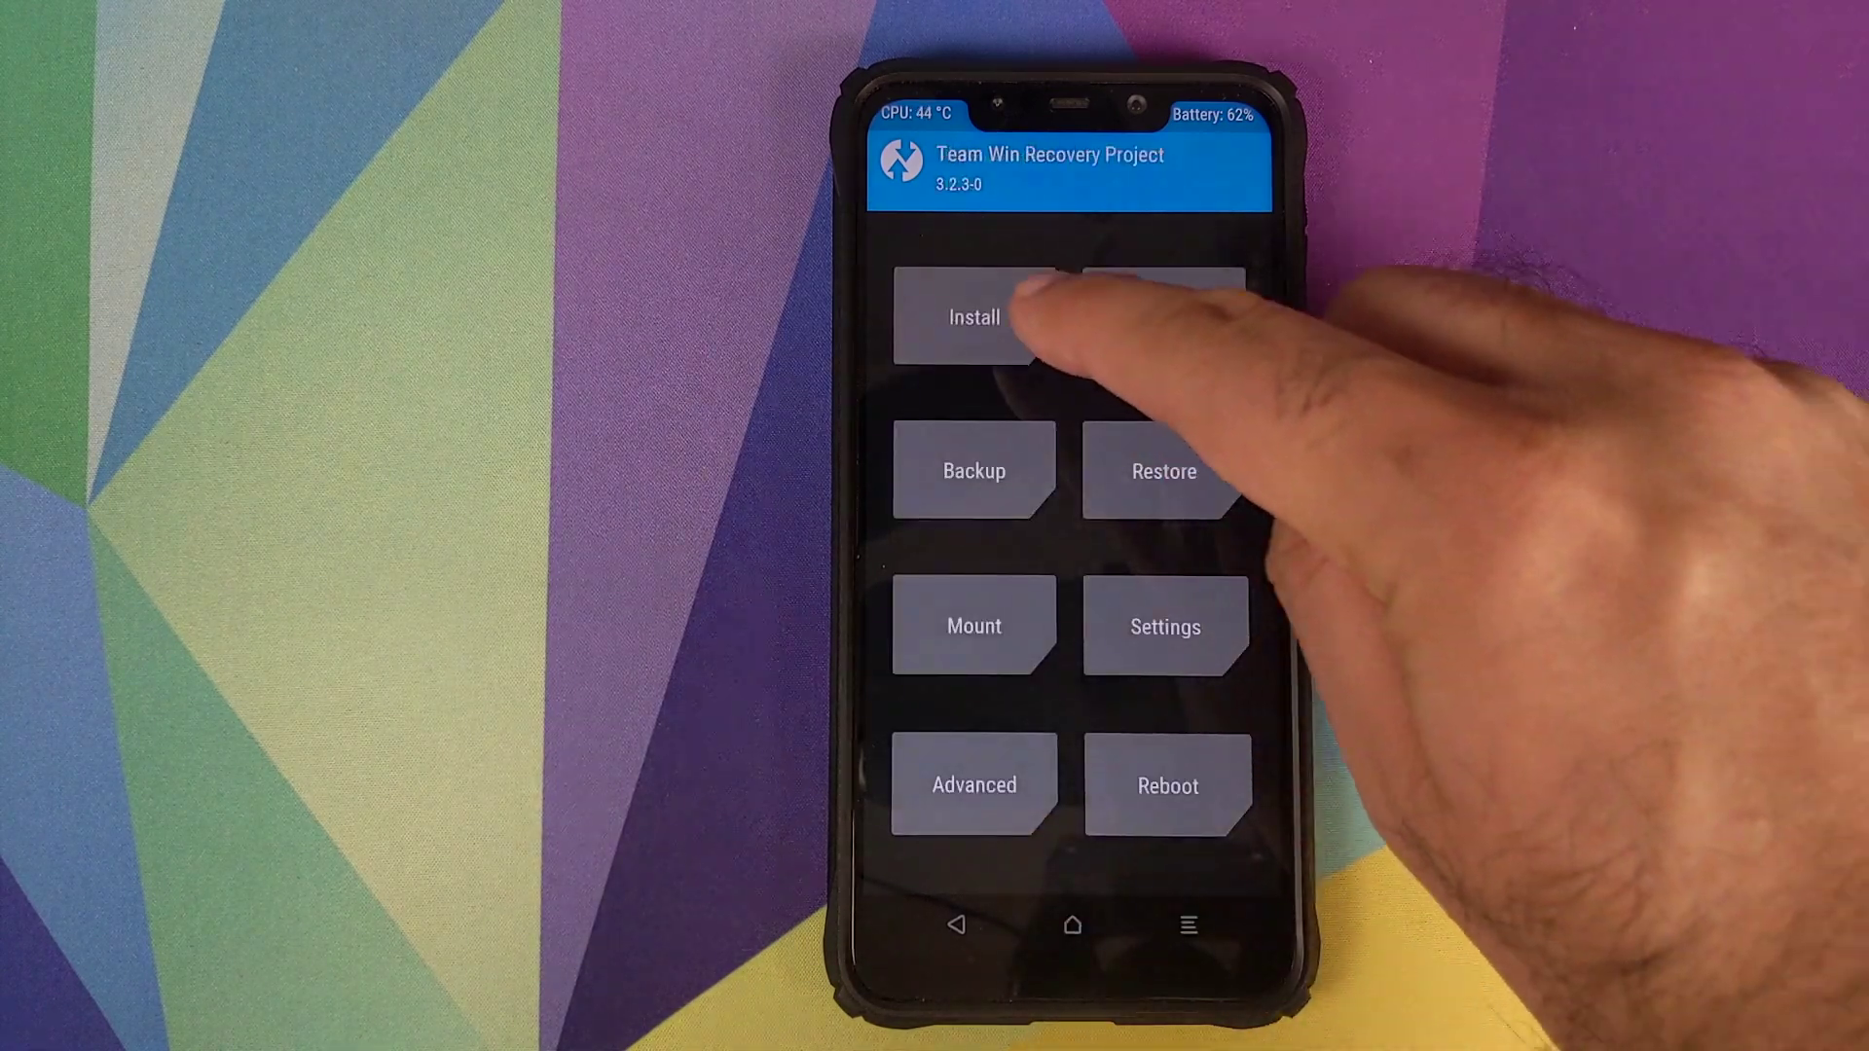
Flash the fw_beryllium firmware zip from internal storage via Install.
{"action": "left_click", "coordinate": [973, 316]}
{"action": "left_click_drag", "start_coordinate": [1131, 570], "coordinate": [1211, 354]}
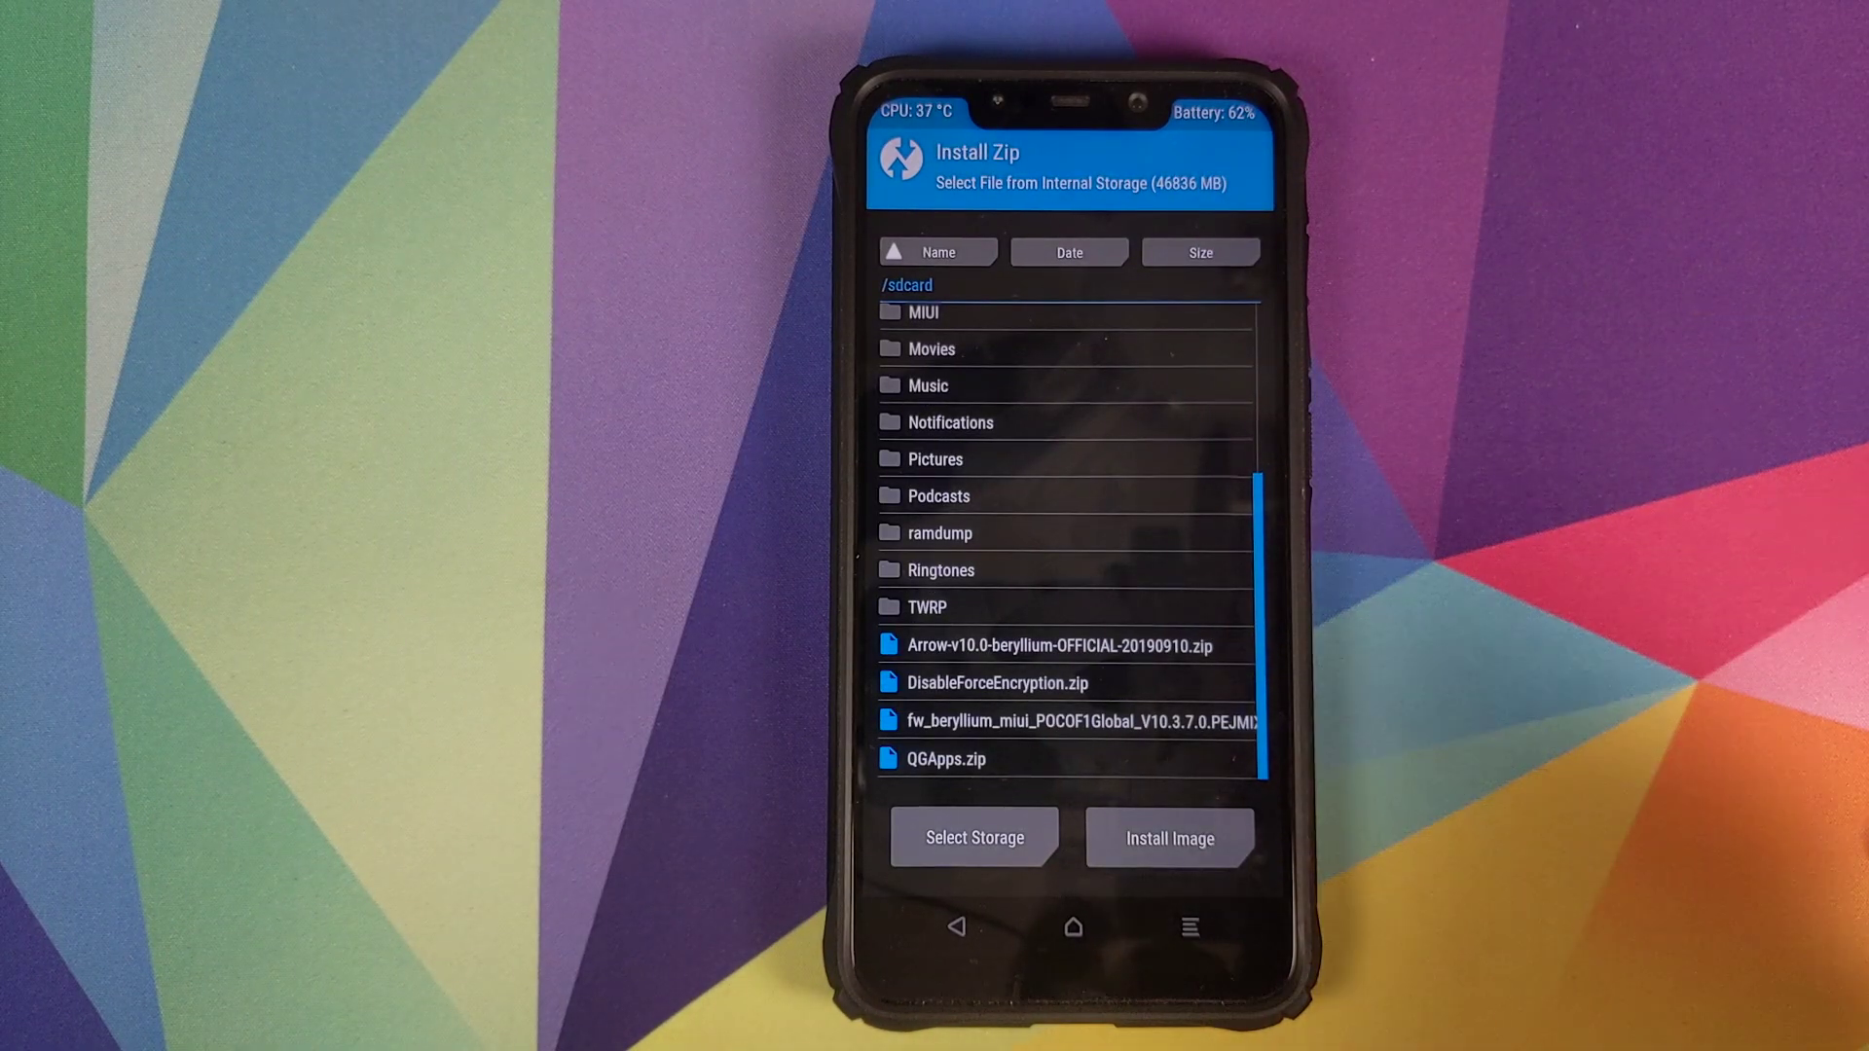
{"action": "left_click_drag", "start_coordinate": [1210, 375], "coordinate": [1190, 679]}
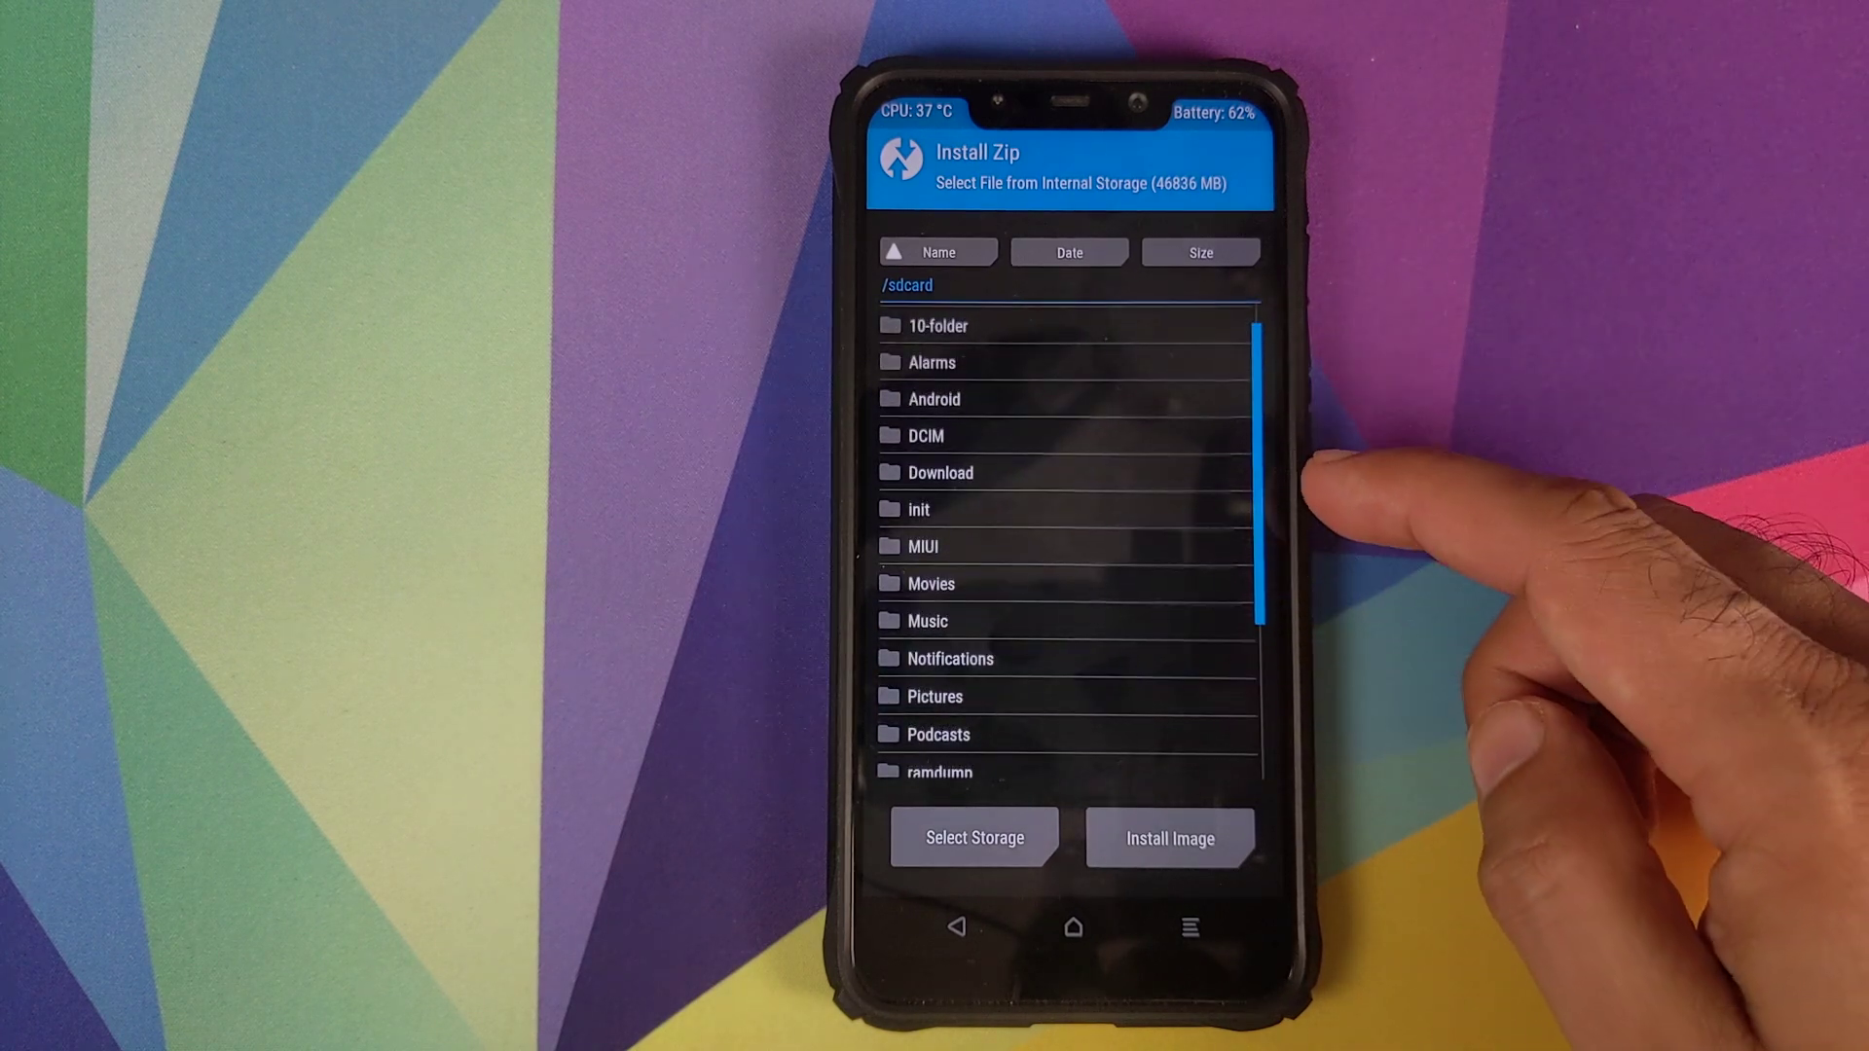
{"action": "left_click_drag", "start_coordinate": [1227, 505], "coordinate": [1243, 293]}
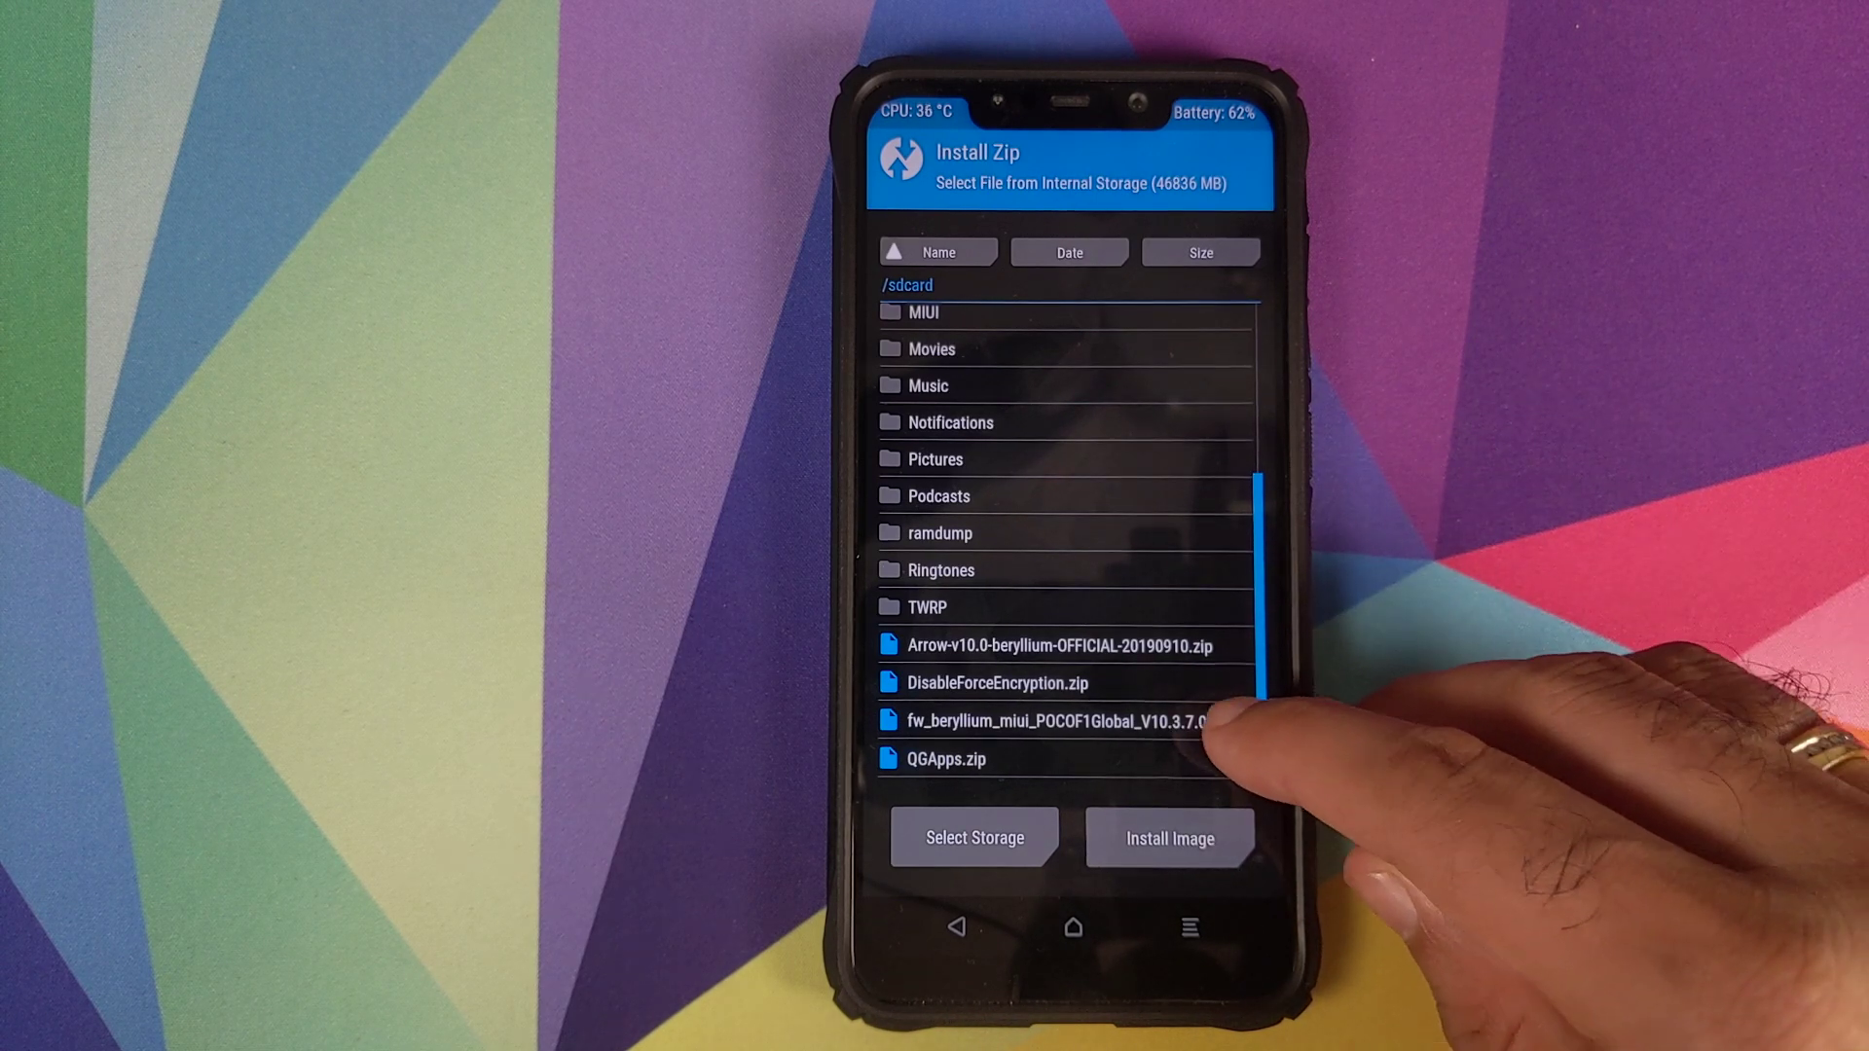
{"action": "left_click", "coordinate": [1168, 719]}
{"action": "left_click_drag", "start_coordinate": [939, 836], "coordinate": [1241, 836]}
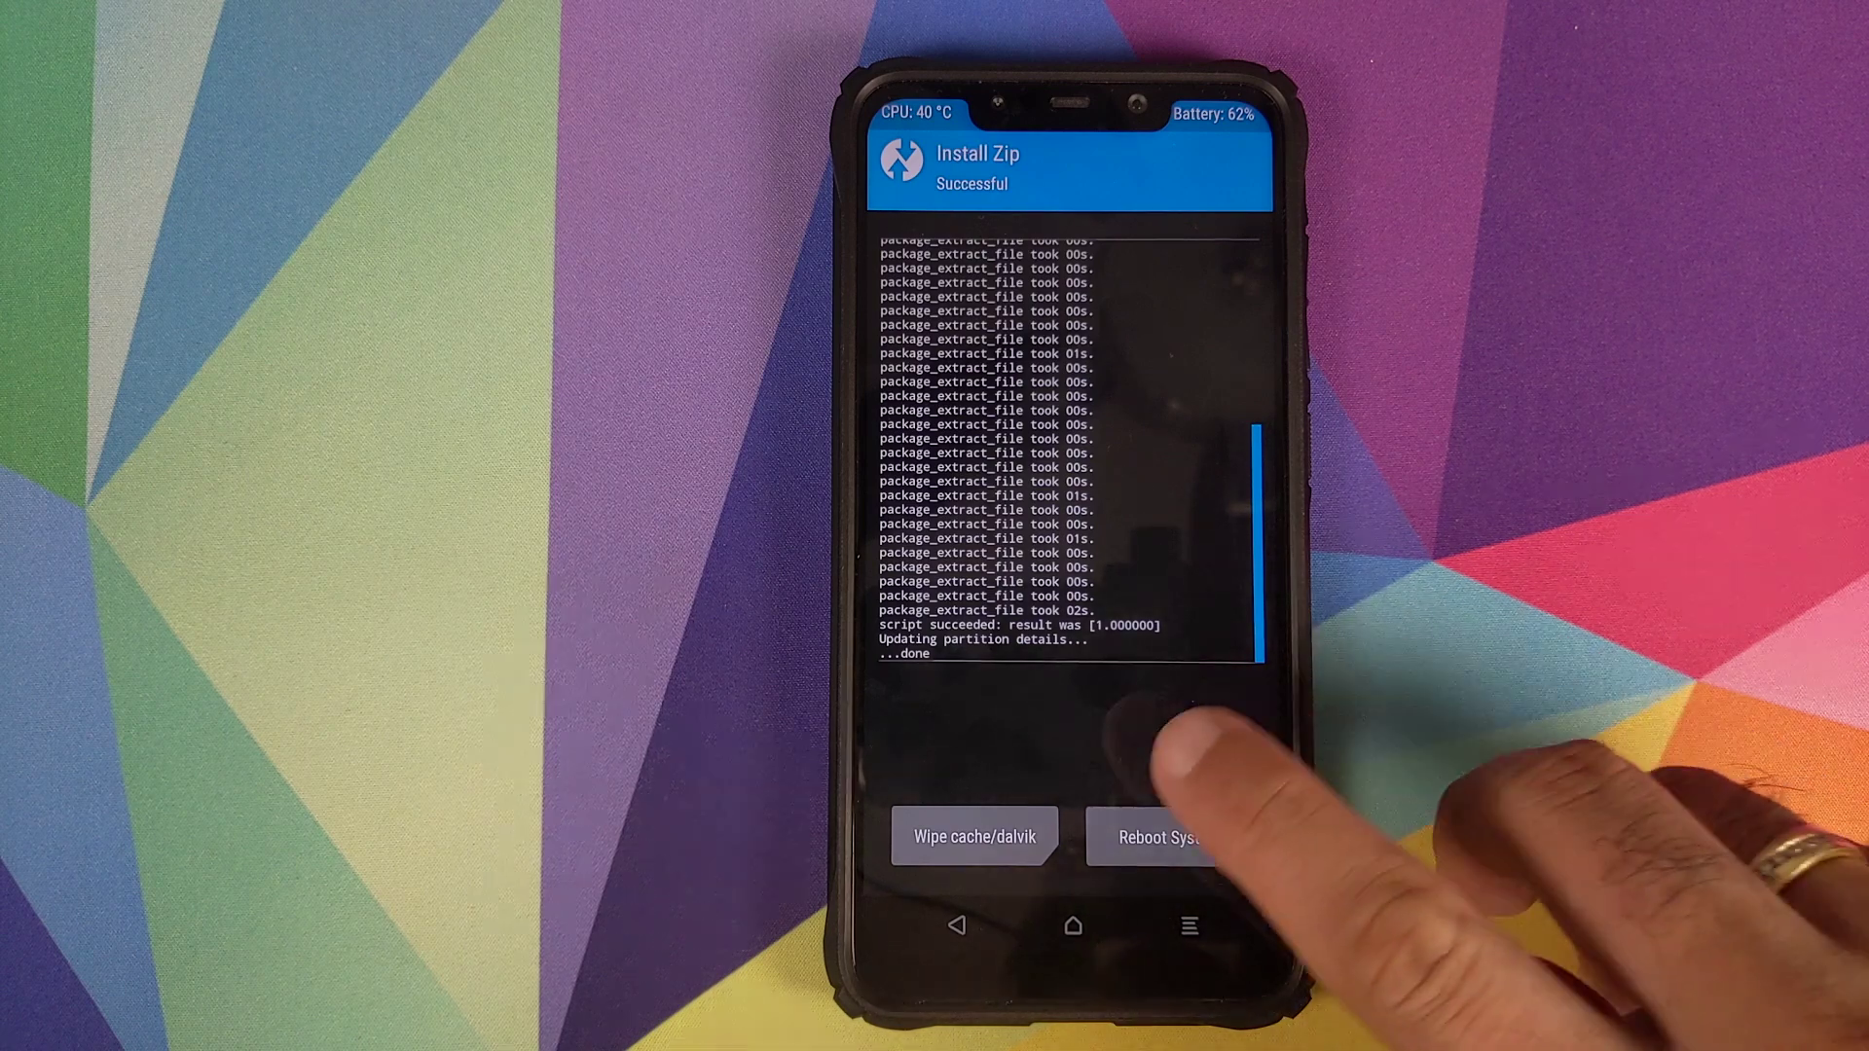
{"action": "left_click", "coordinate": [1074, 923]}
Queue the Arrow ROM zip with QGApps.zip and flash them together.
{"action": "left_click", "coordinate": [993, 321]}
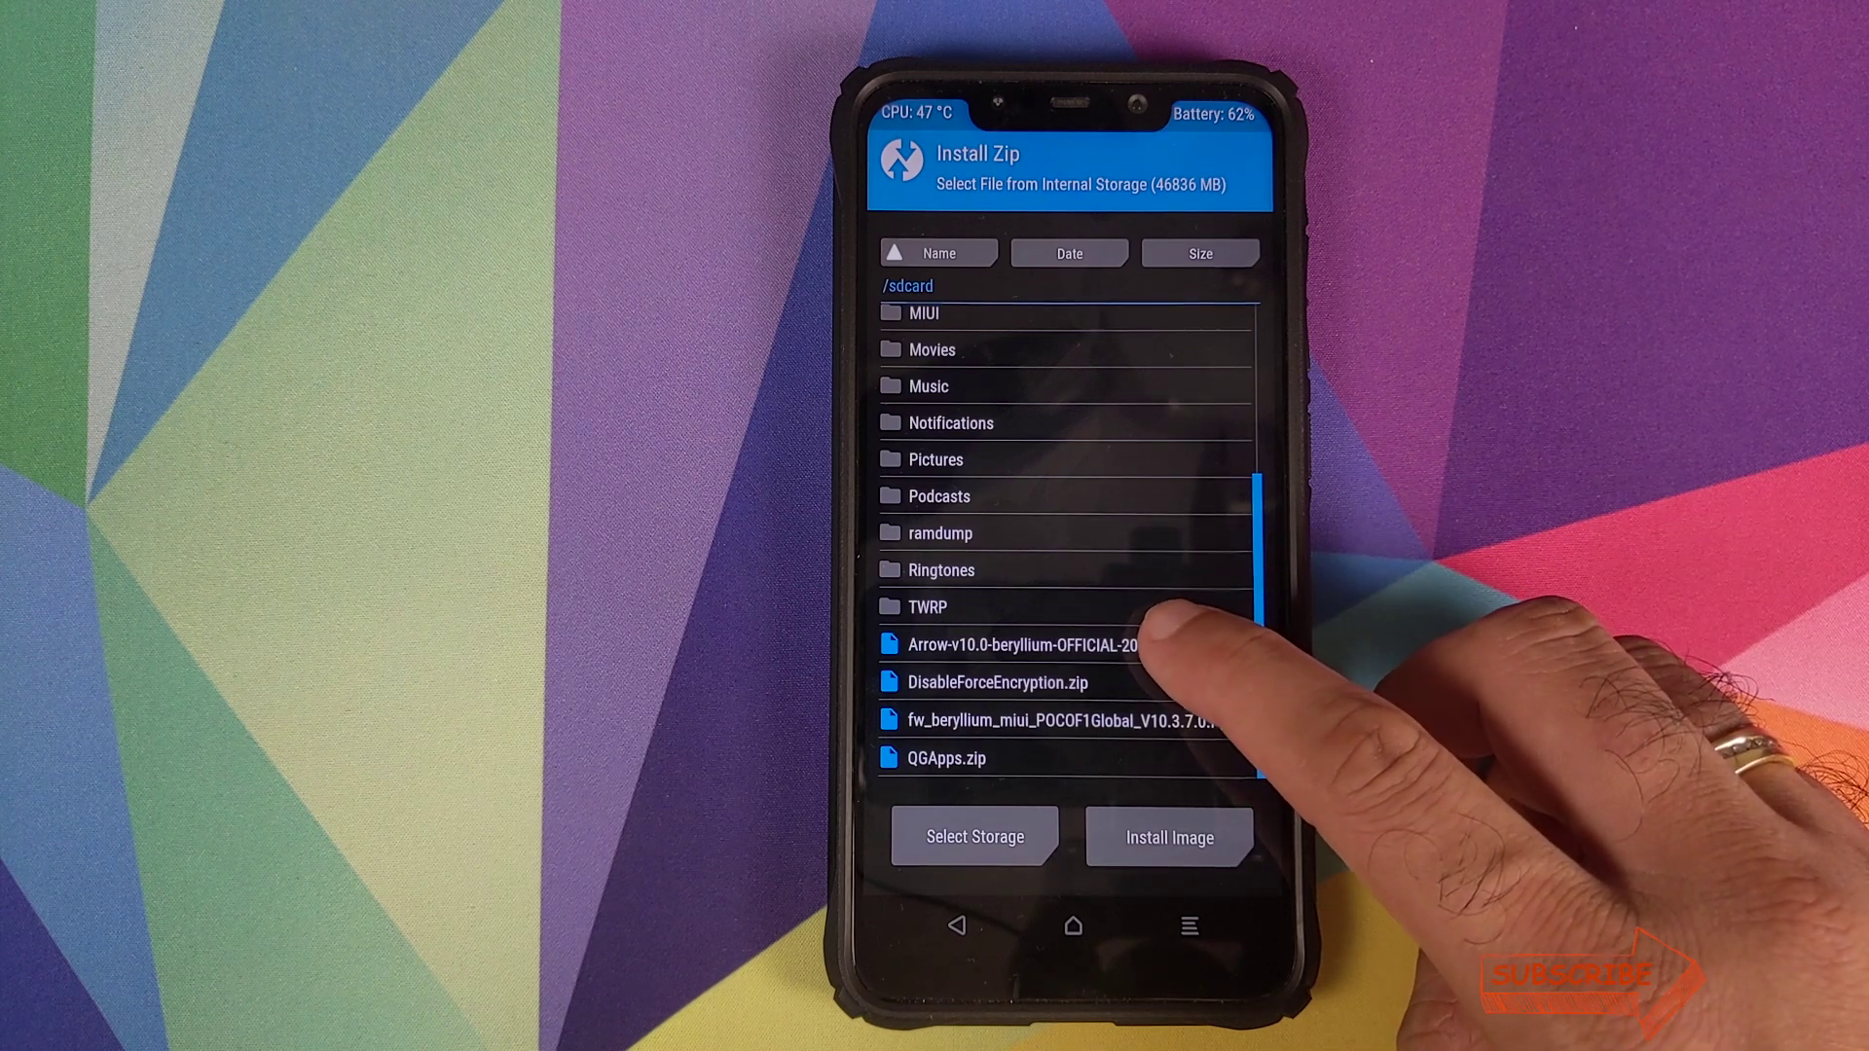
{"action": "left_click", "coordinate": [1154, 644]}
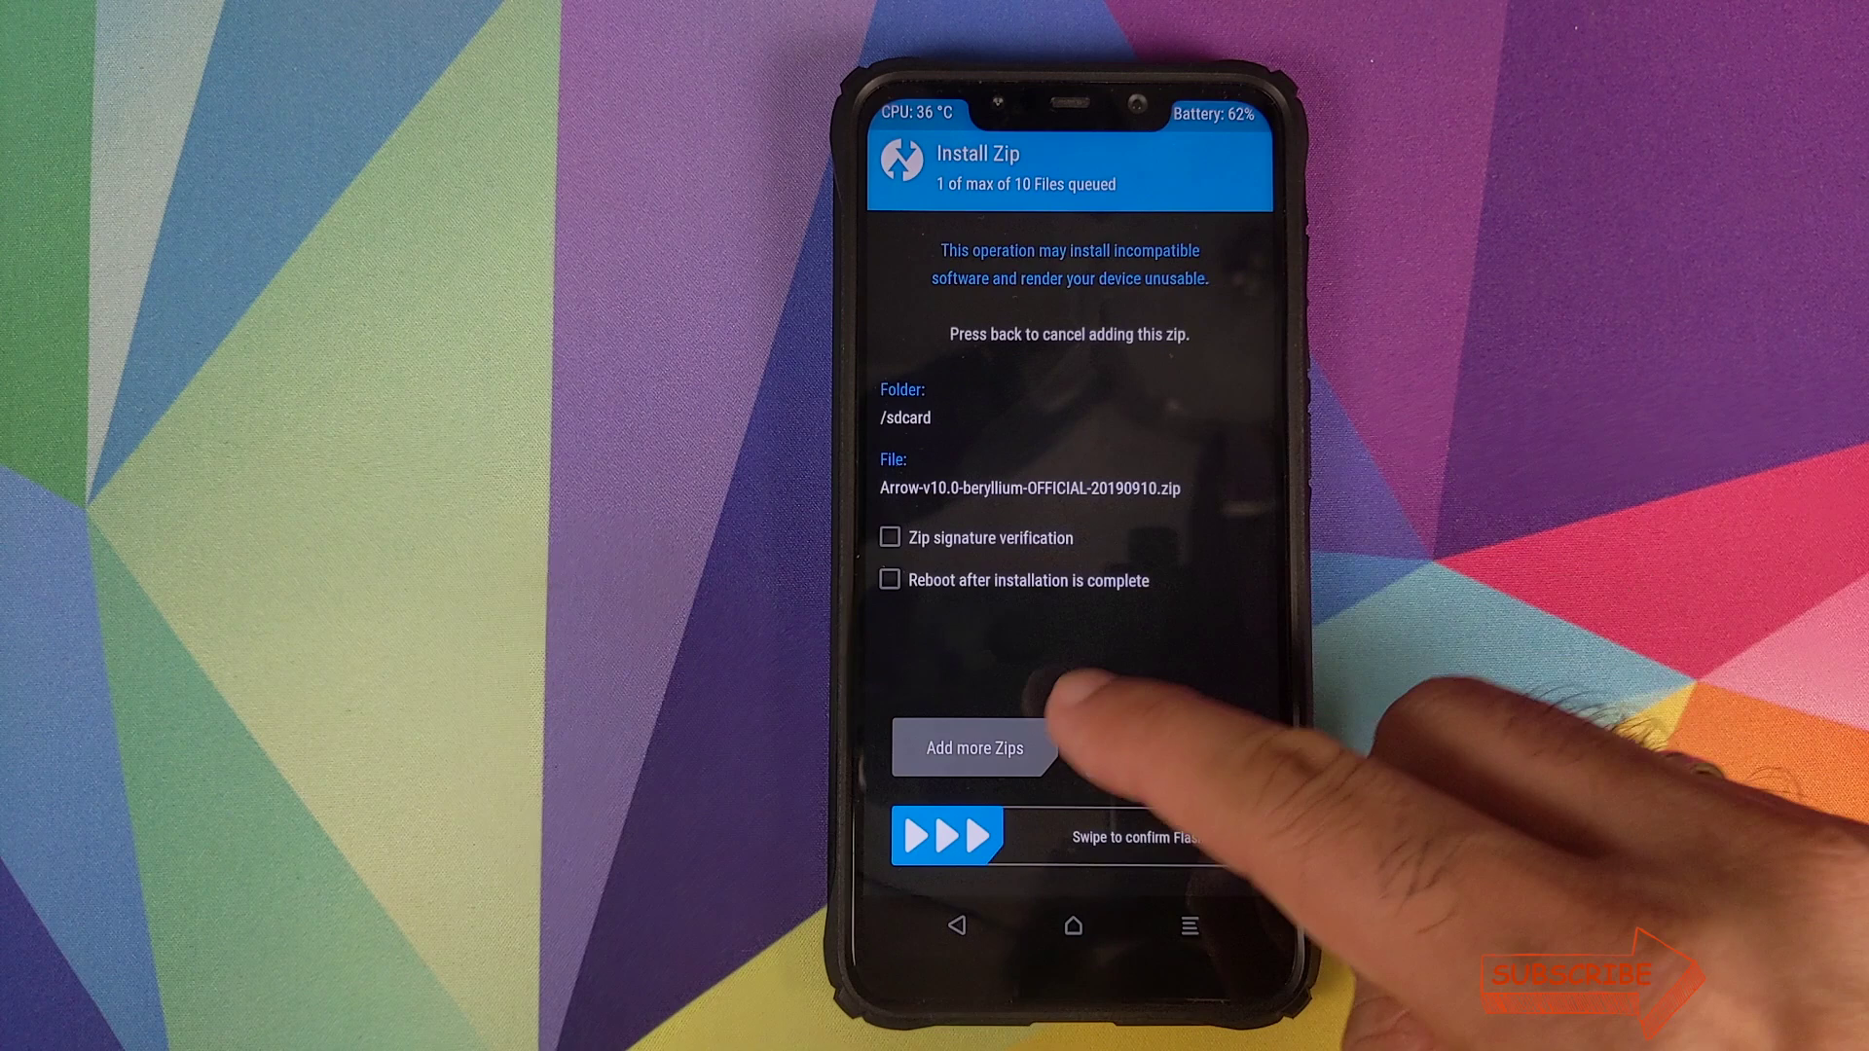
{"action": "left_click", "coordinate": [1007, 748]}
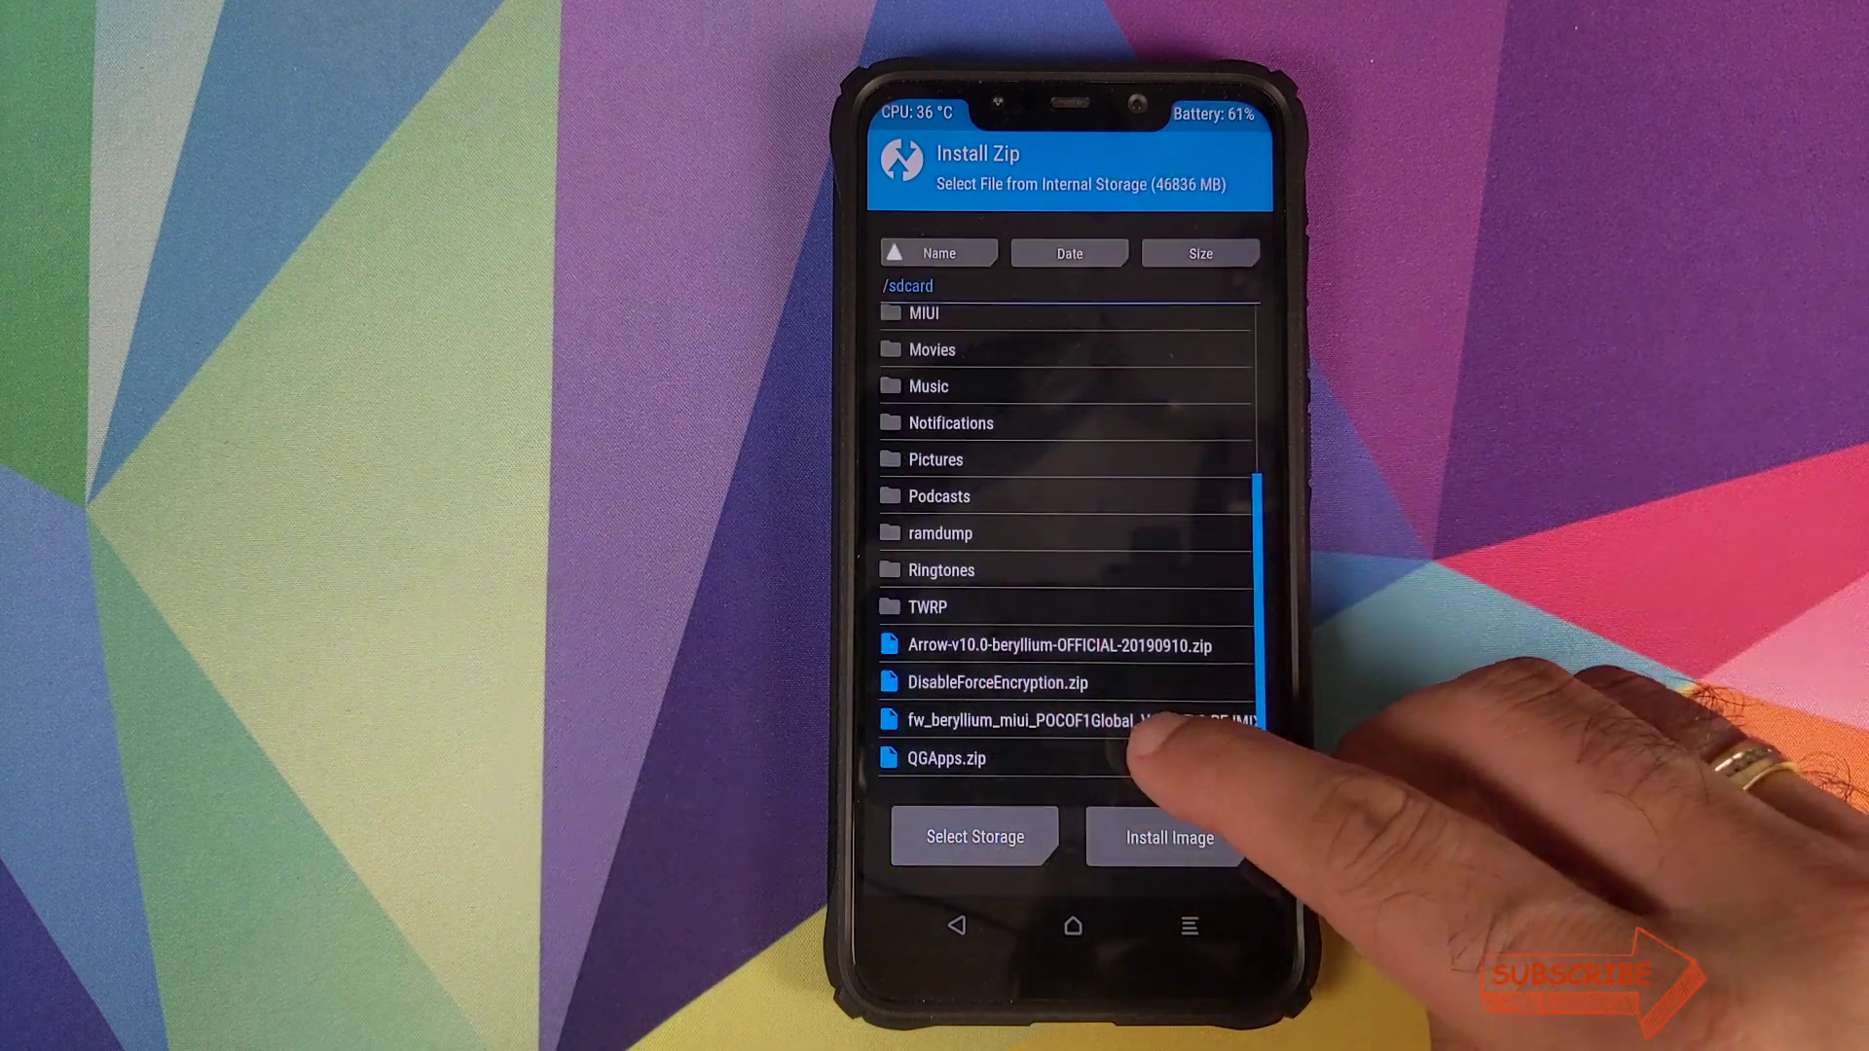
{"action": "left_click", "coordinate": [1168, 757]}
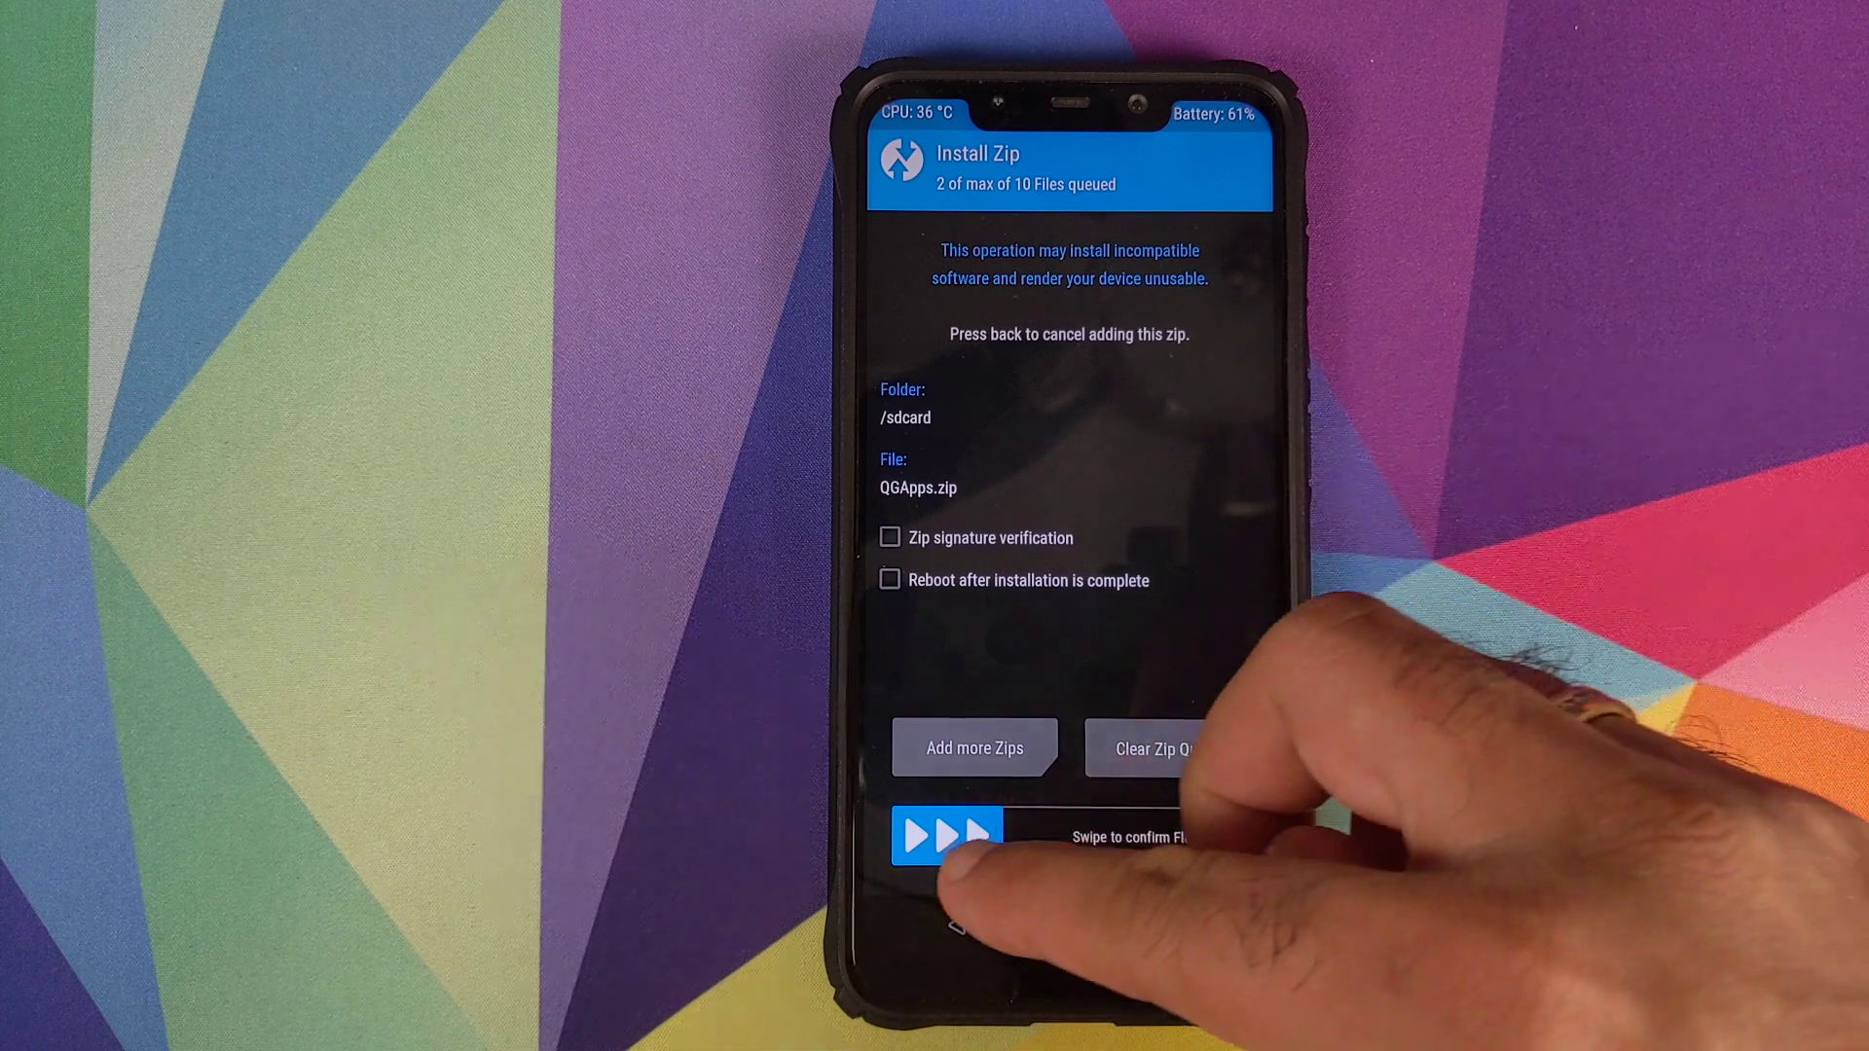
{"action": "left_click_drag", "start_coordinate": [946, 836], "coordinate": [1248, 836]}
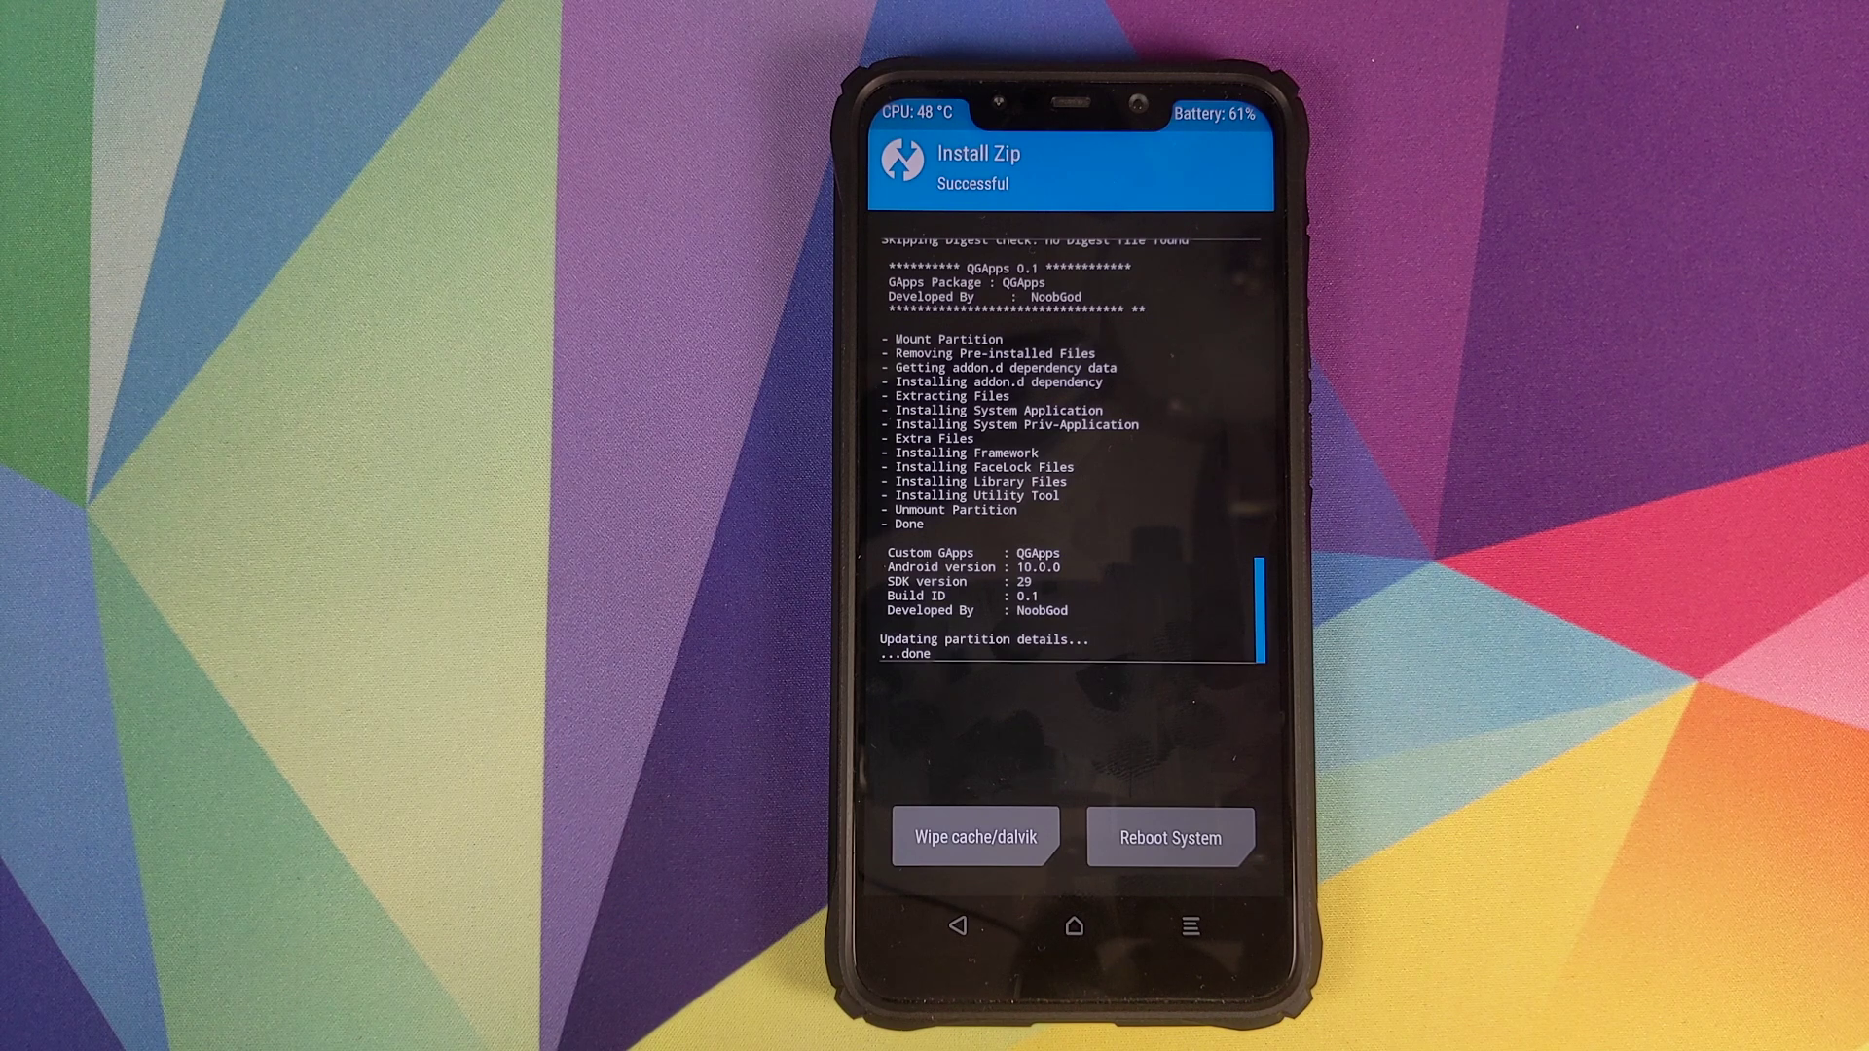
Flash DisableForceEncryption.zip and return to the main recovery menu.
{"action": "left_click", "coordinate": [1073, 926]}
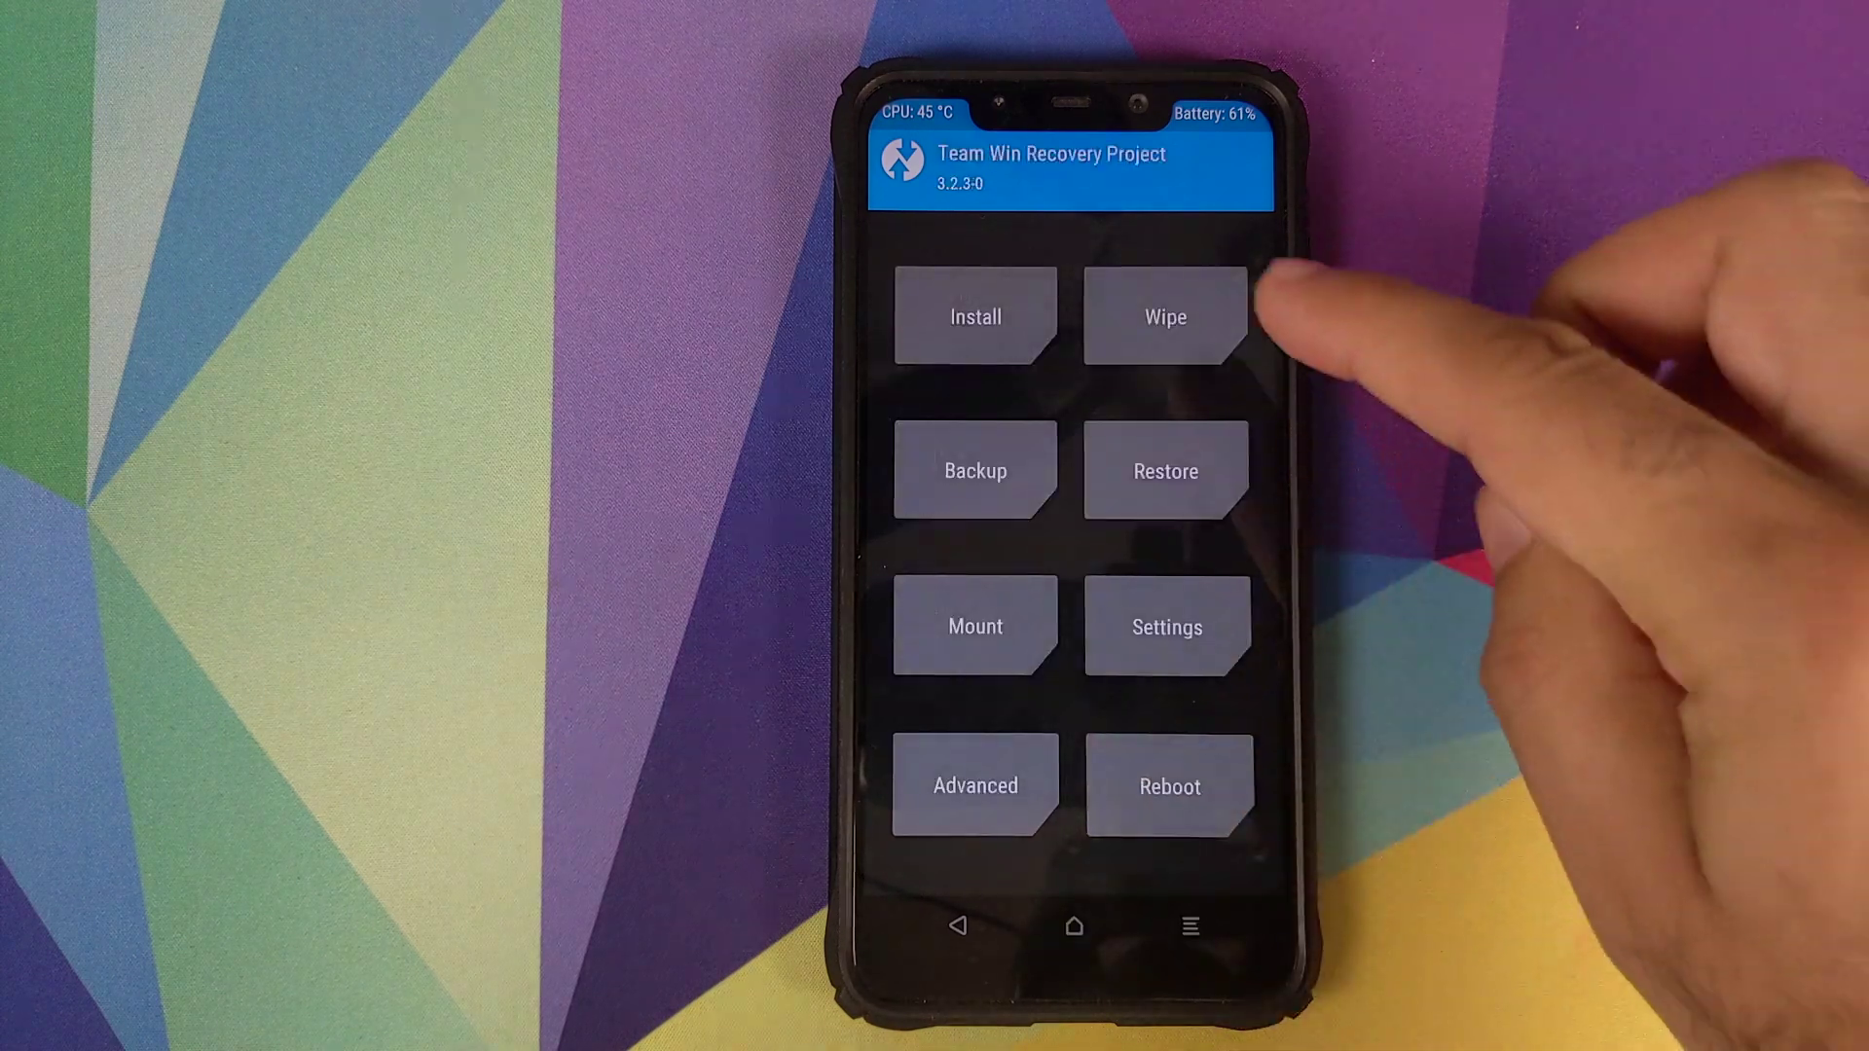
{"action": "left_click", "coordinate": [976, 317]}
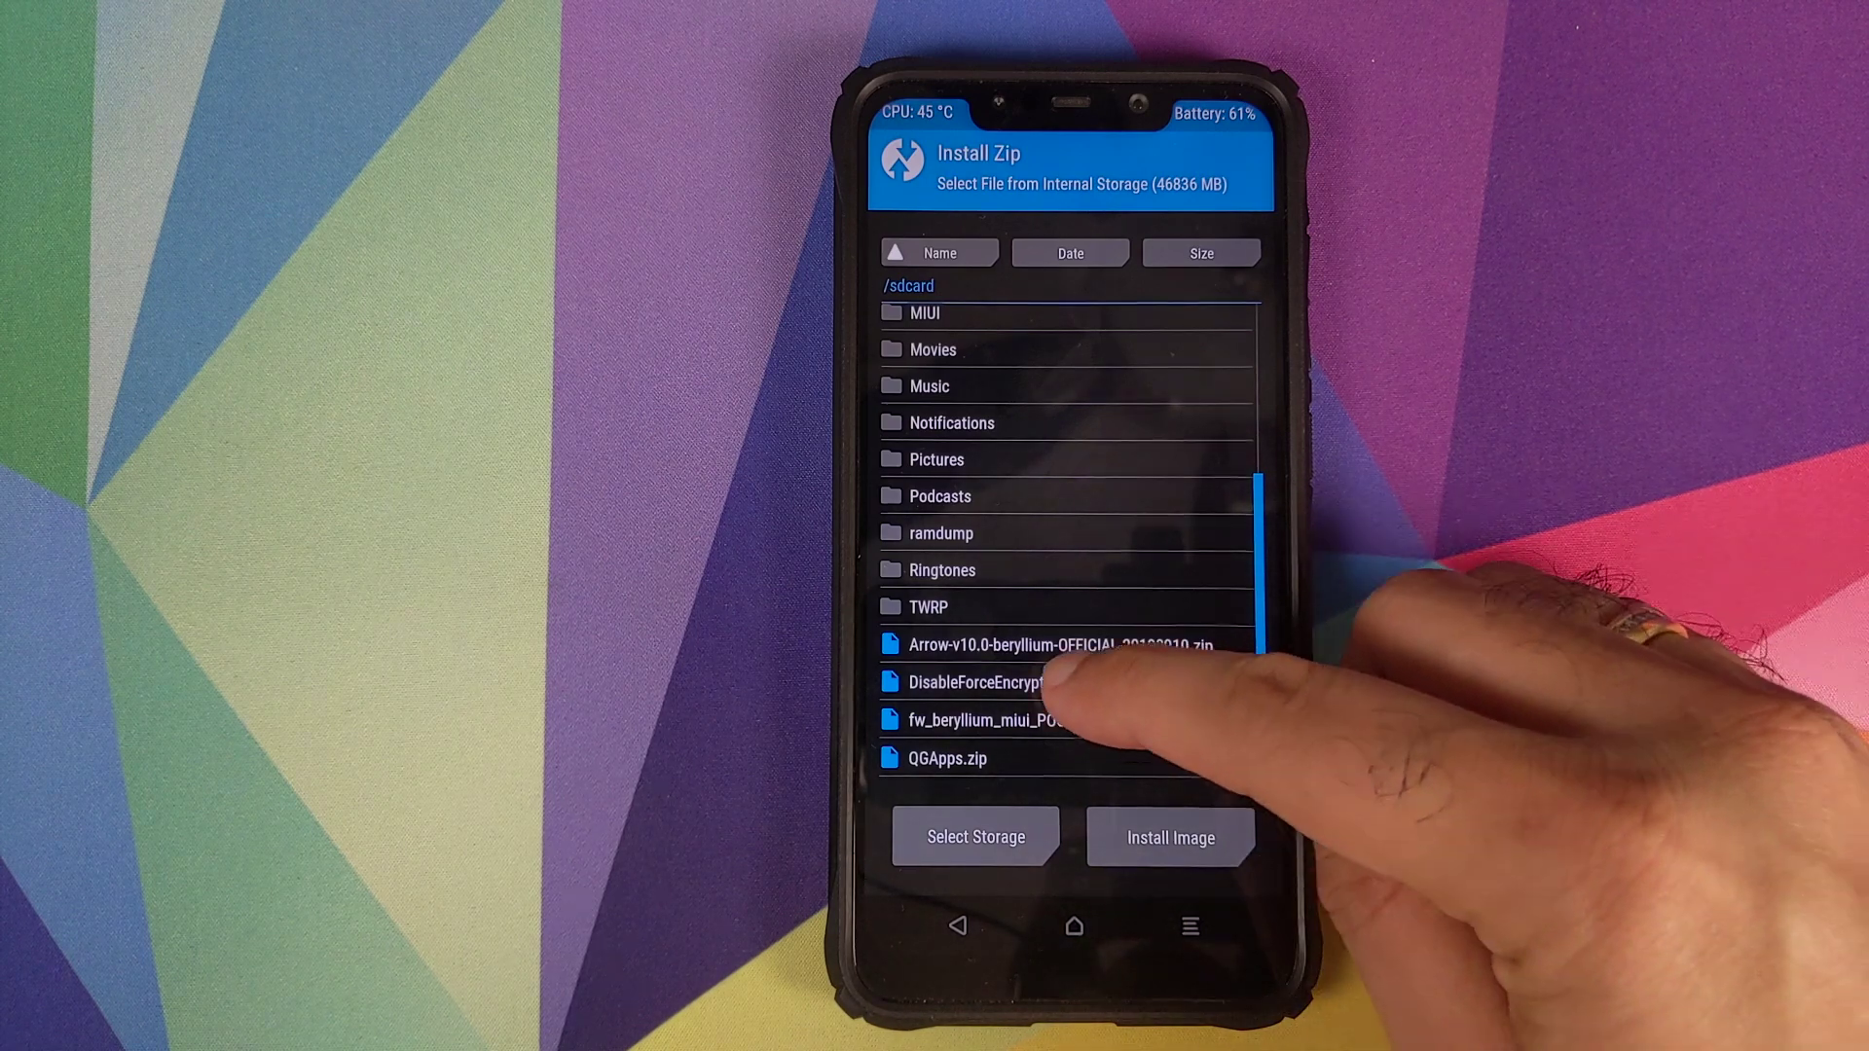
{"action": "left_click", "coordinate": [1023, 683]}
{"action": "left_click_drag", "start_coordinate": [946, 838], "coordinate": [1241, 837]}
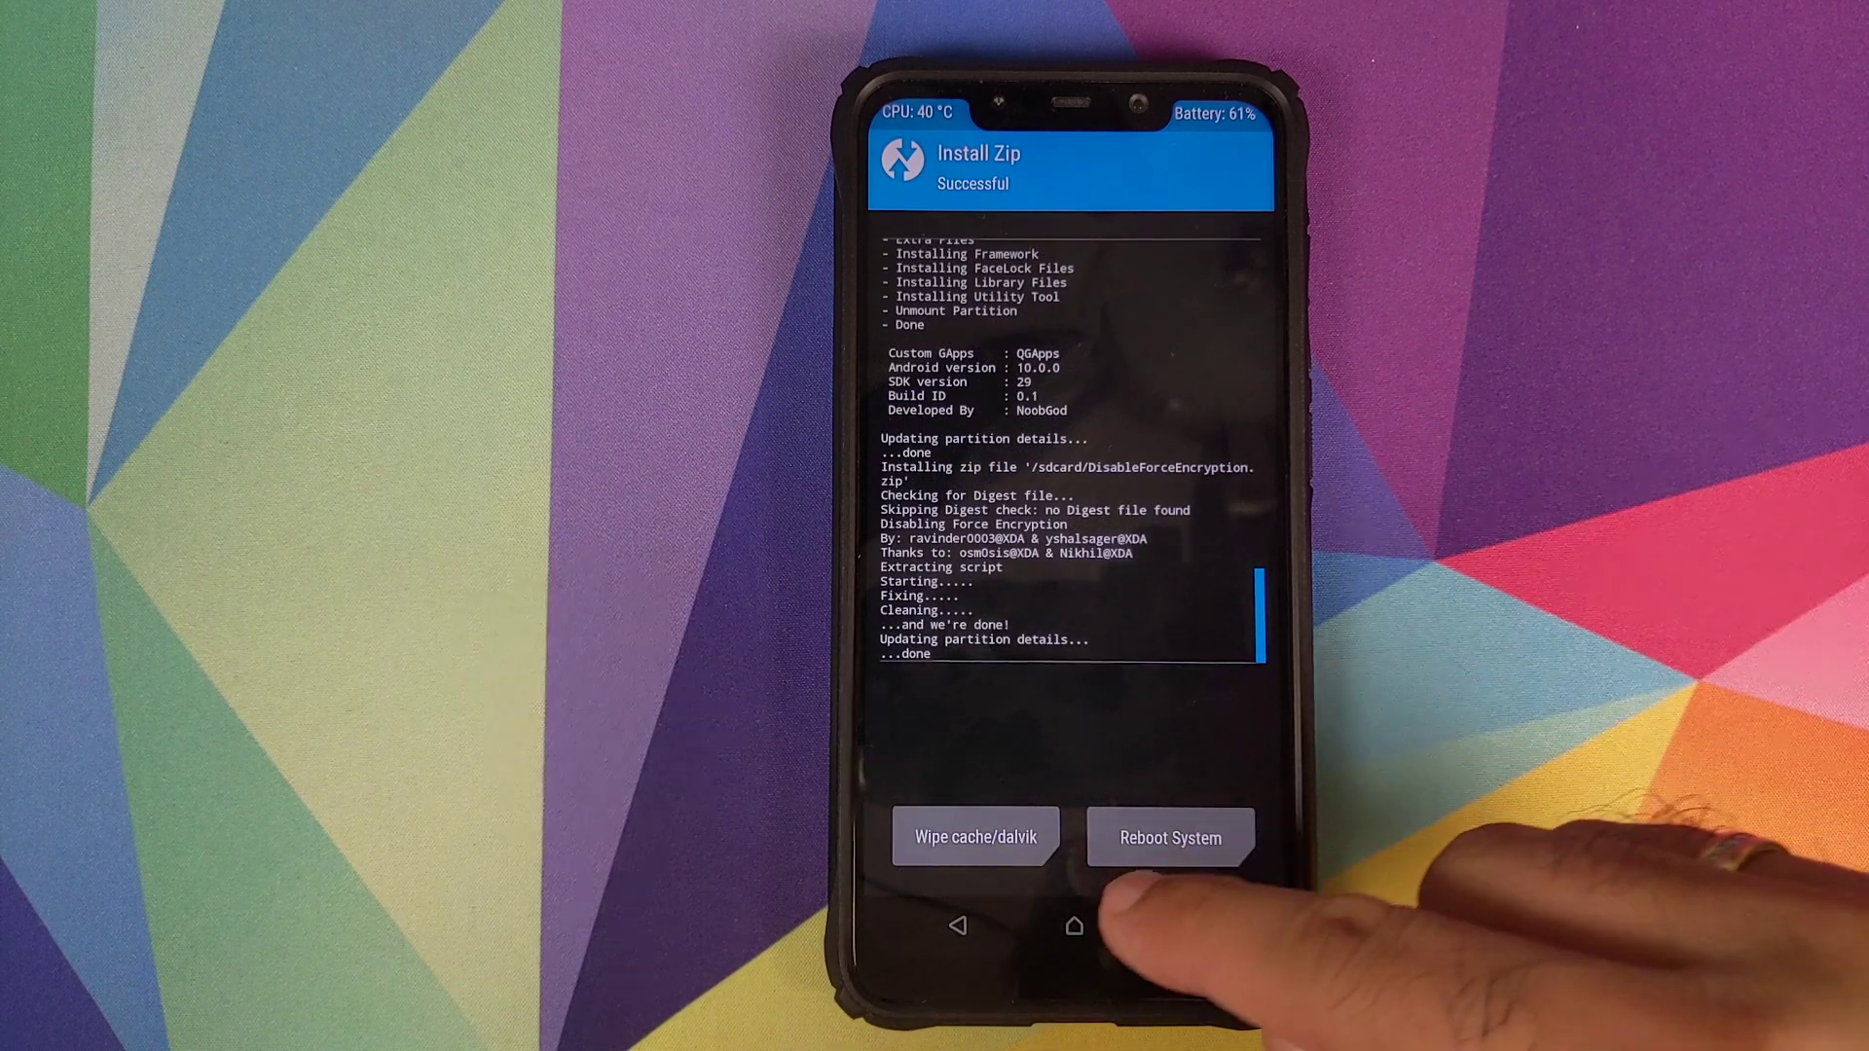
{"action": "left_click", "coordinate": [1074, 925]}
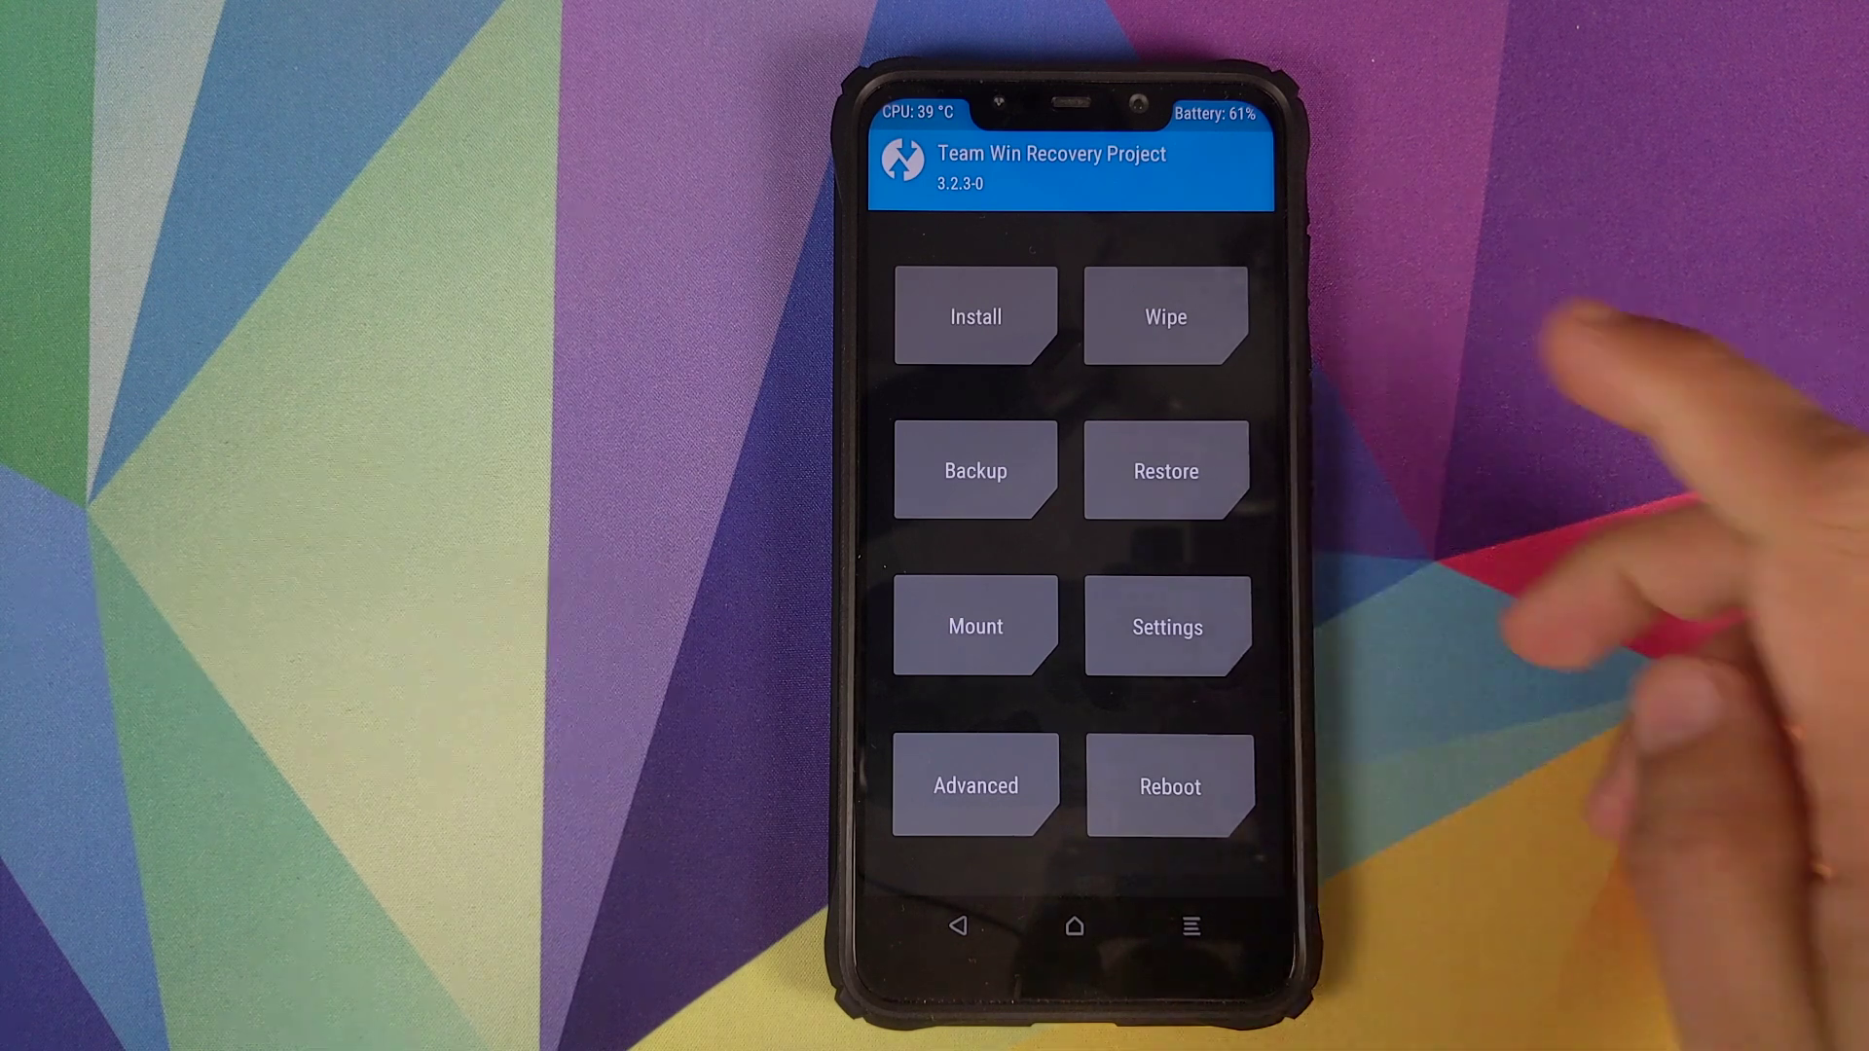
Choose Wipe > Format Data to format the data partition.
{"action": "left_click", "coordinate": [1167, 315]}
{"action": "left_click", "coordinate": [1153, 745]}
{"action": "type", "text": "y"}
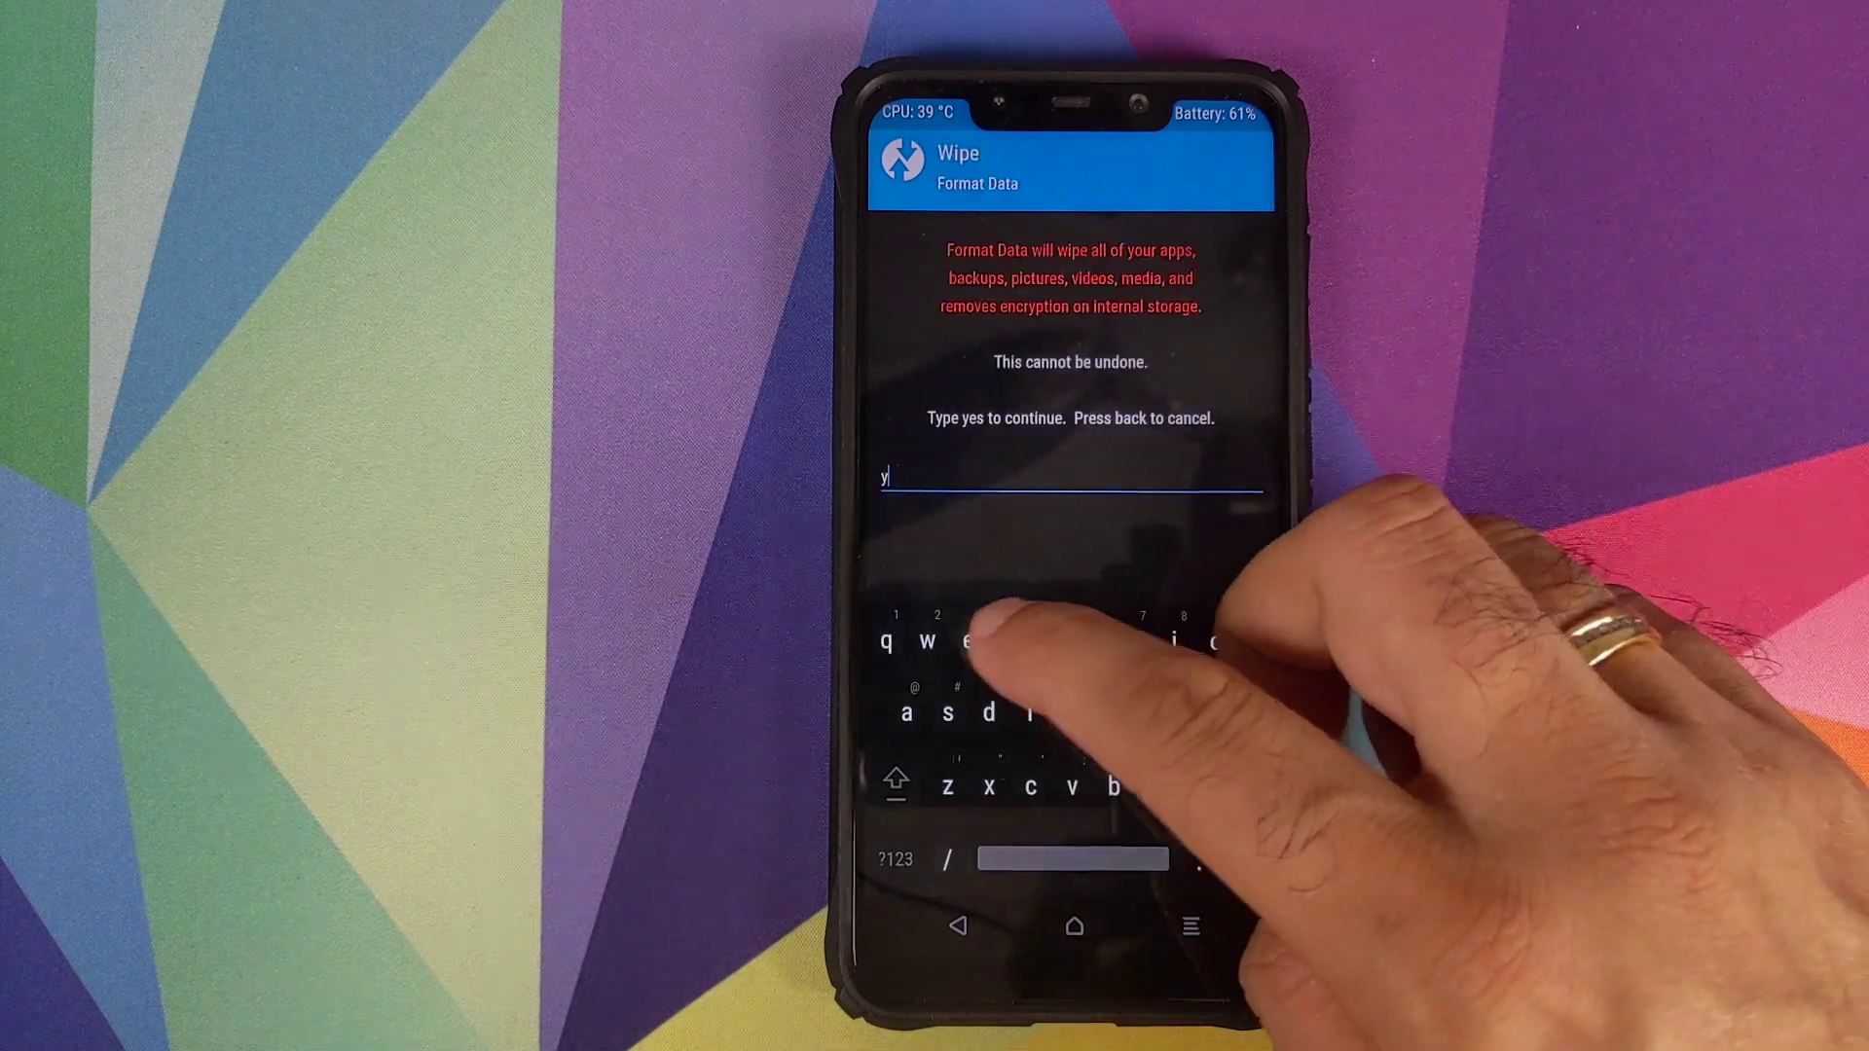
{"action": "type", "text": "e"}
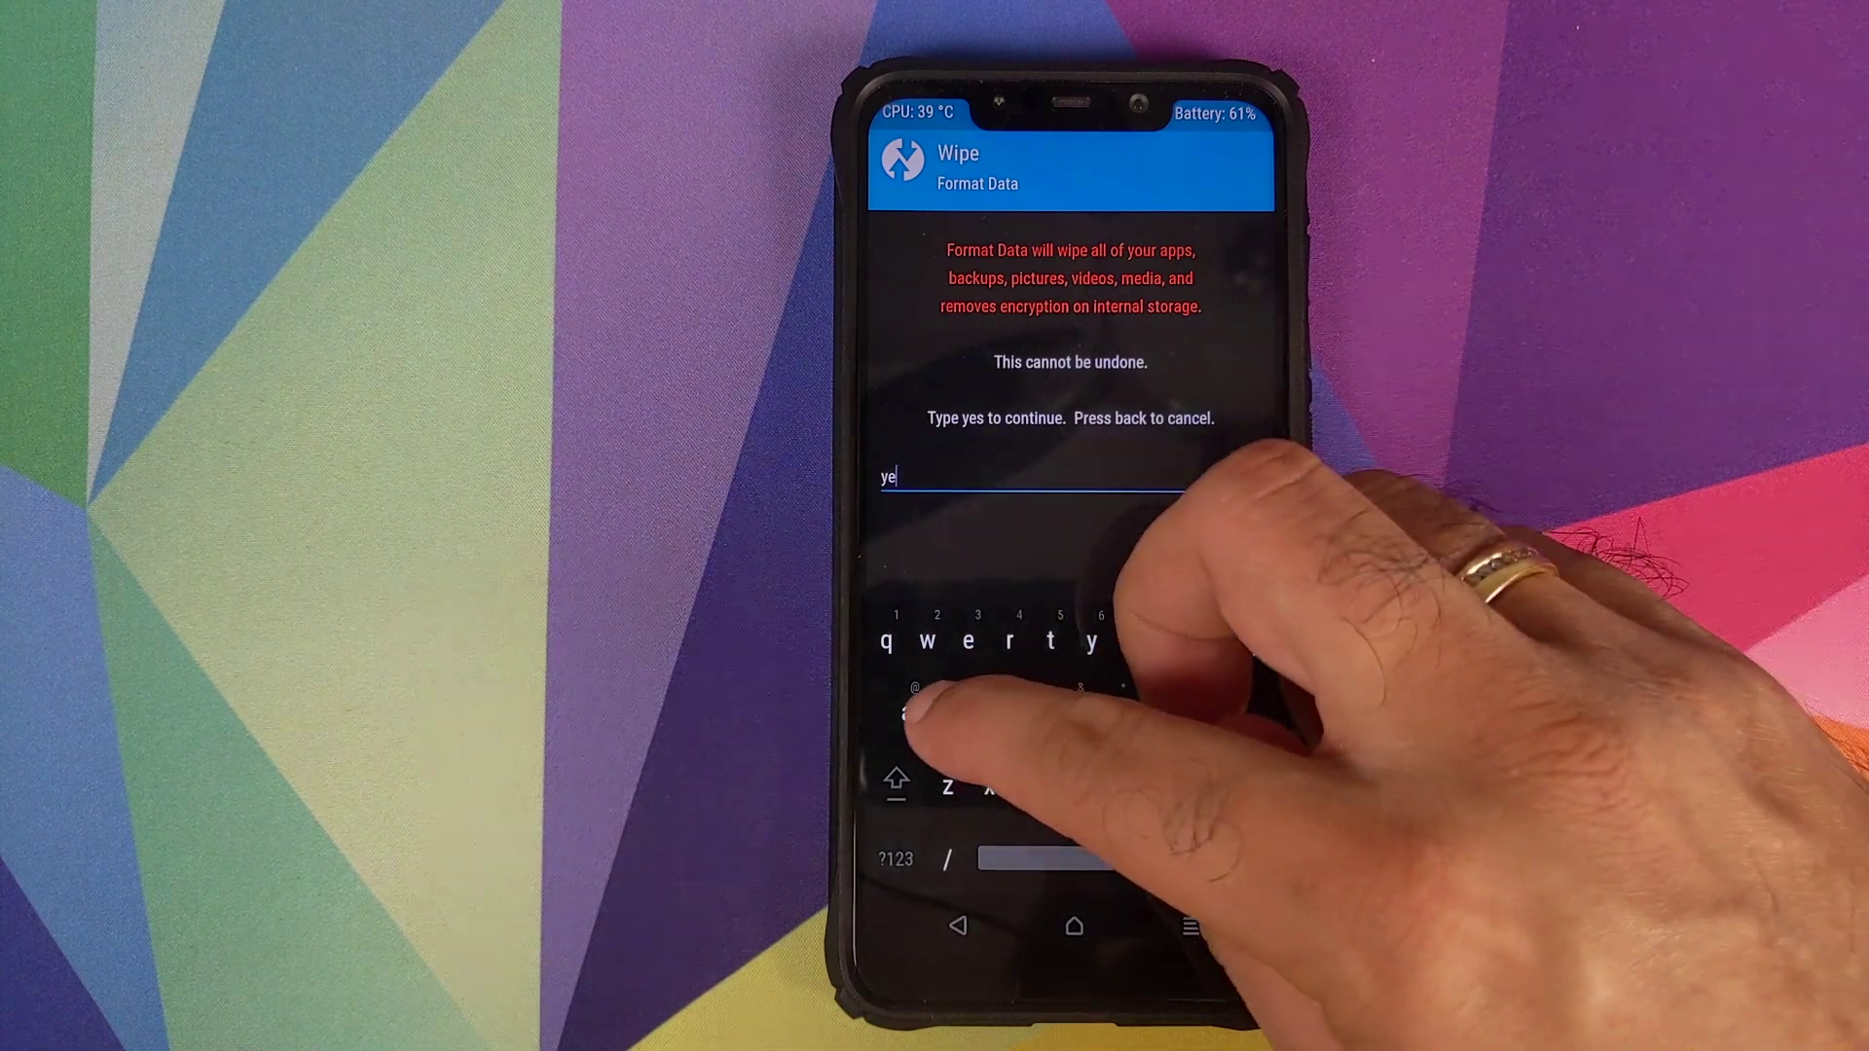
{"action": "type", "text": "s"}
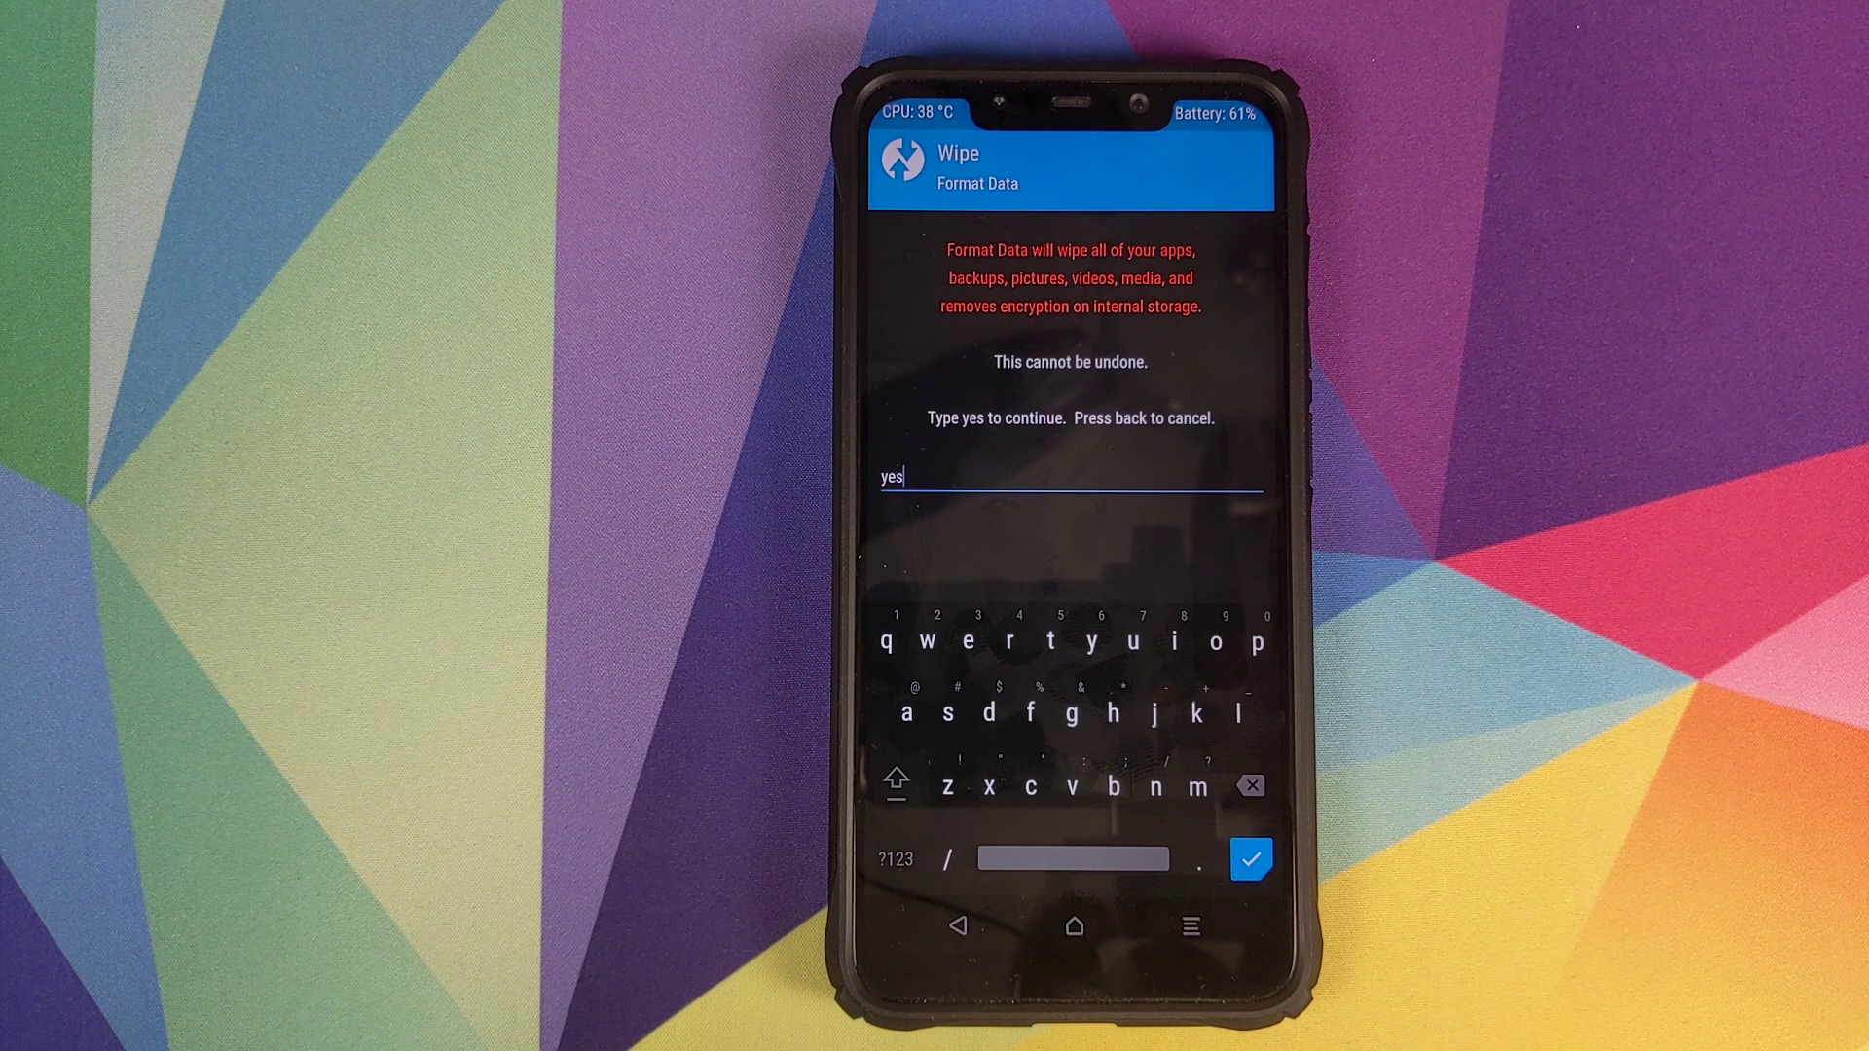
From the TWRP main menu, reboot into the newly flashed ArrowOS system.
{"action": "left_click", "coordinate": [1073, 925]}
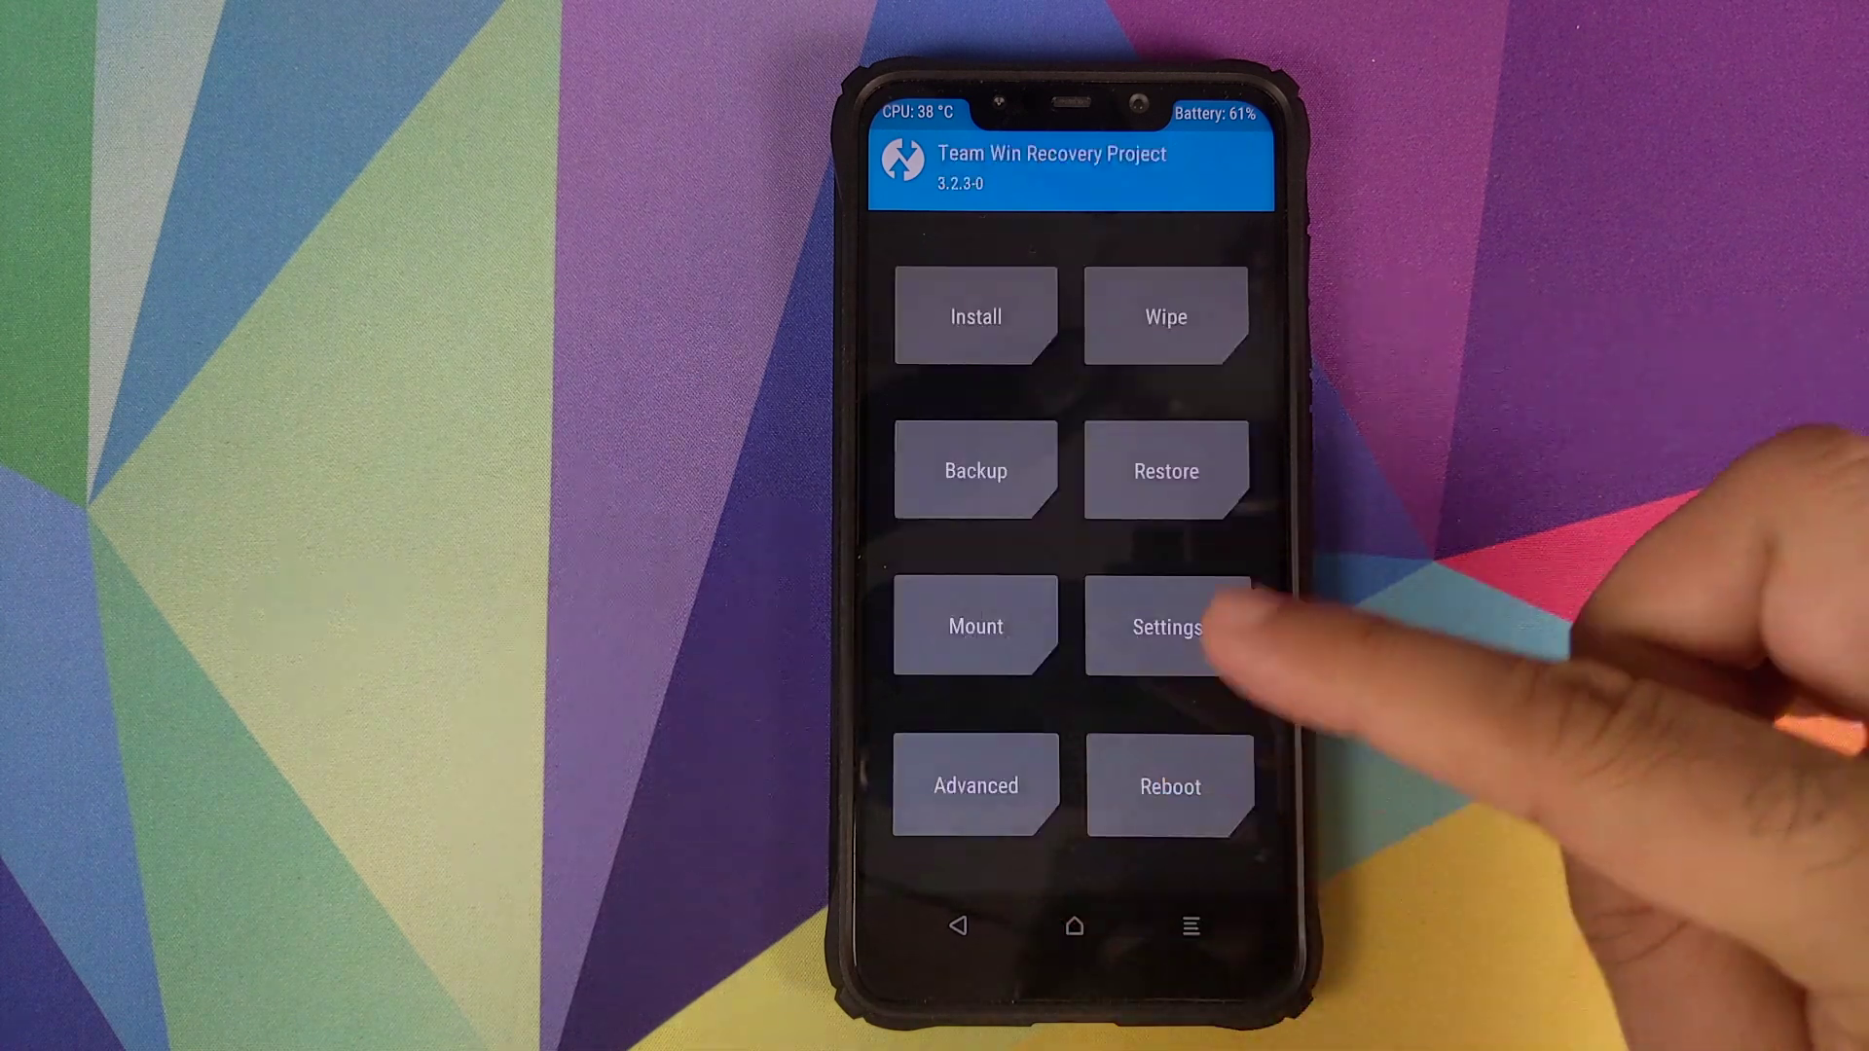
{"action": "left_click", "coordinate": [1170, 787]}
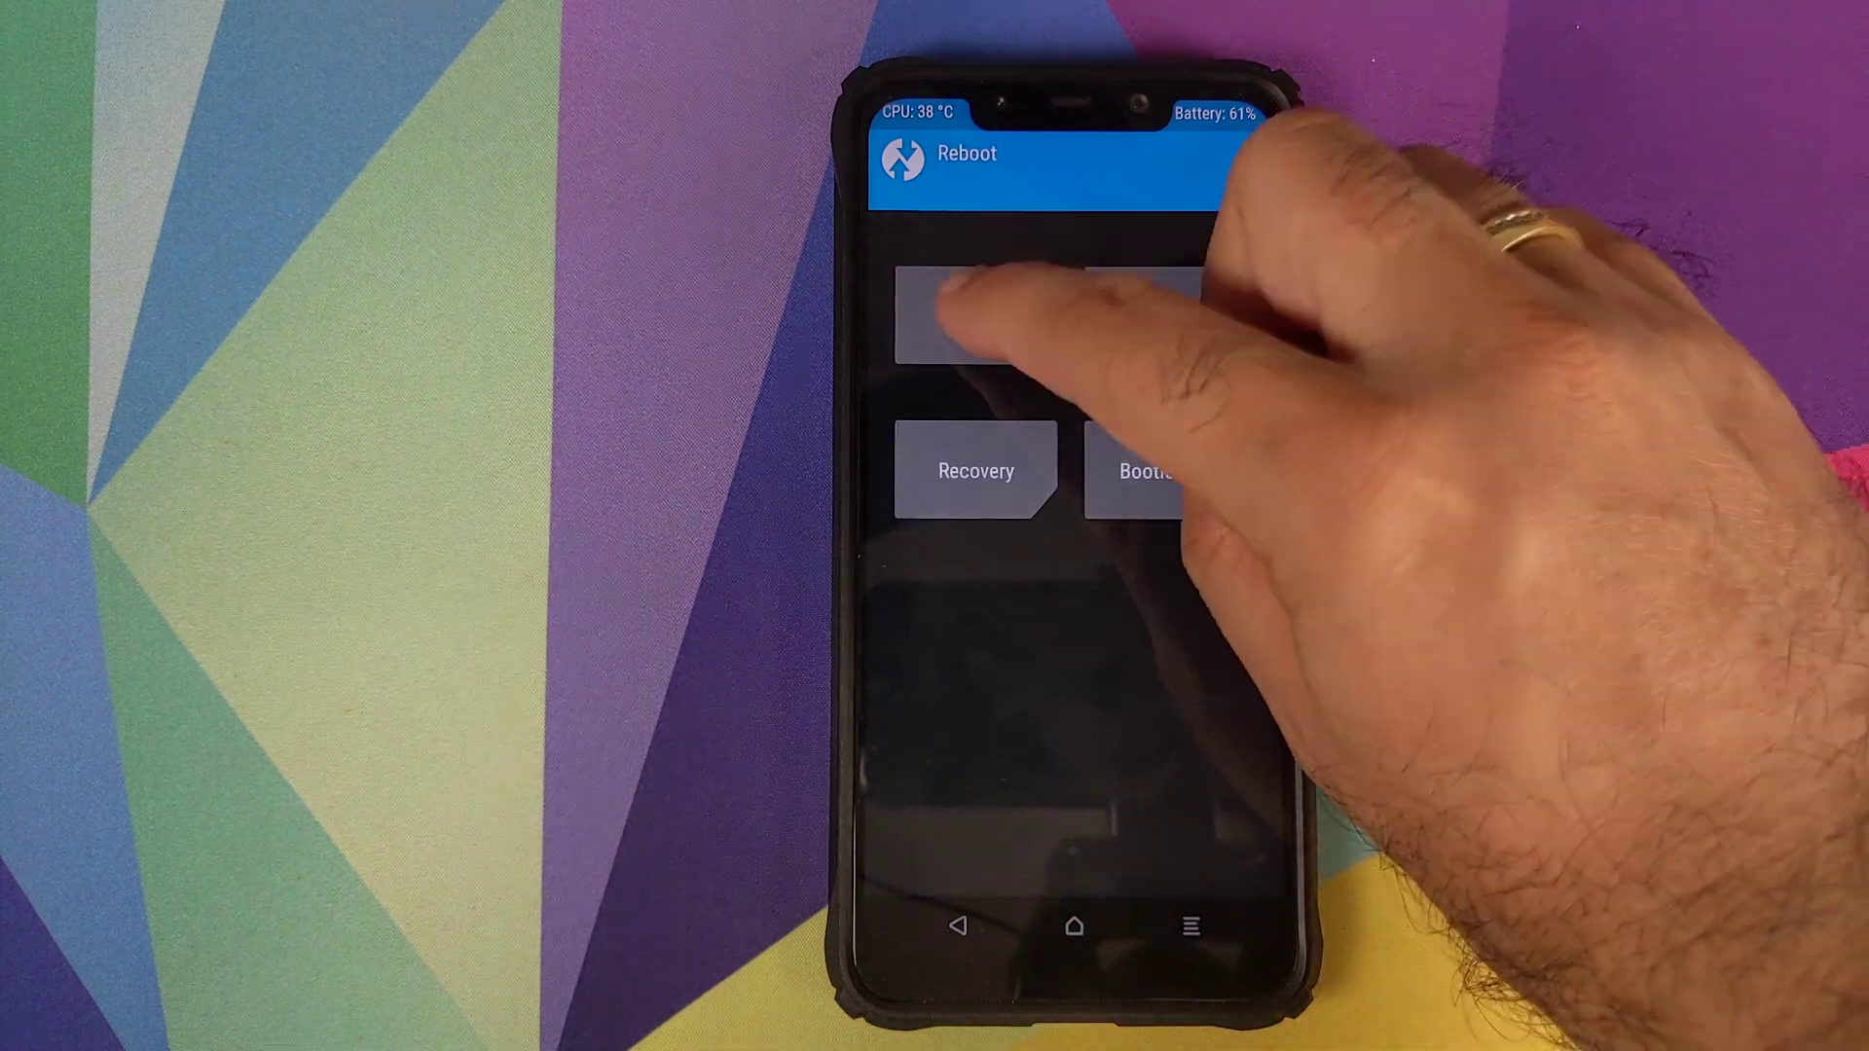
{"action": "left_click", "coordinate": [977, 313]}
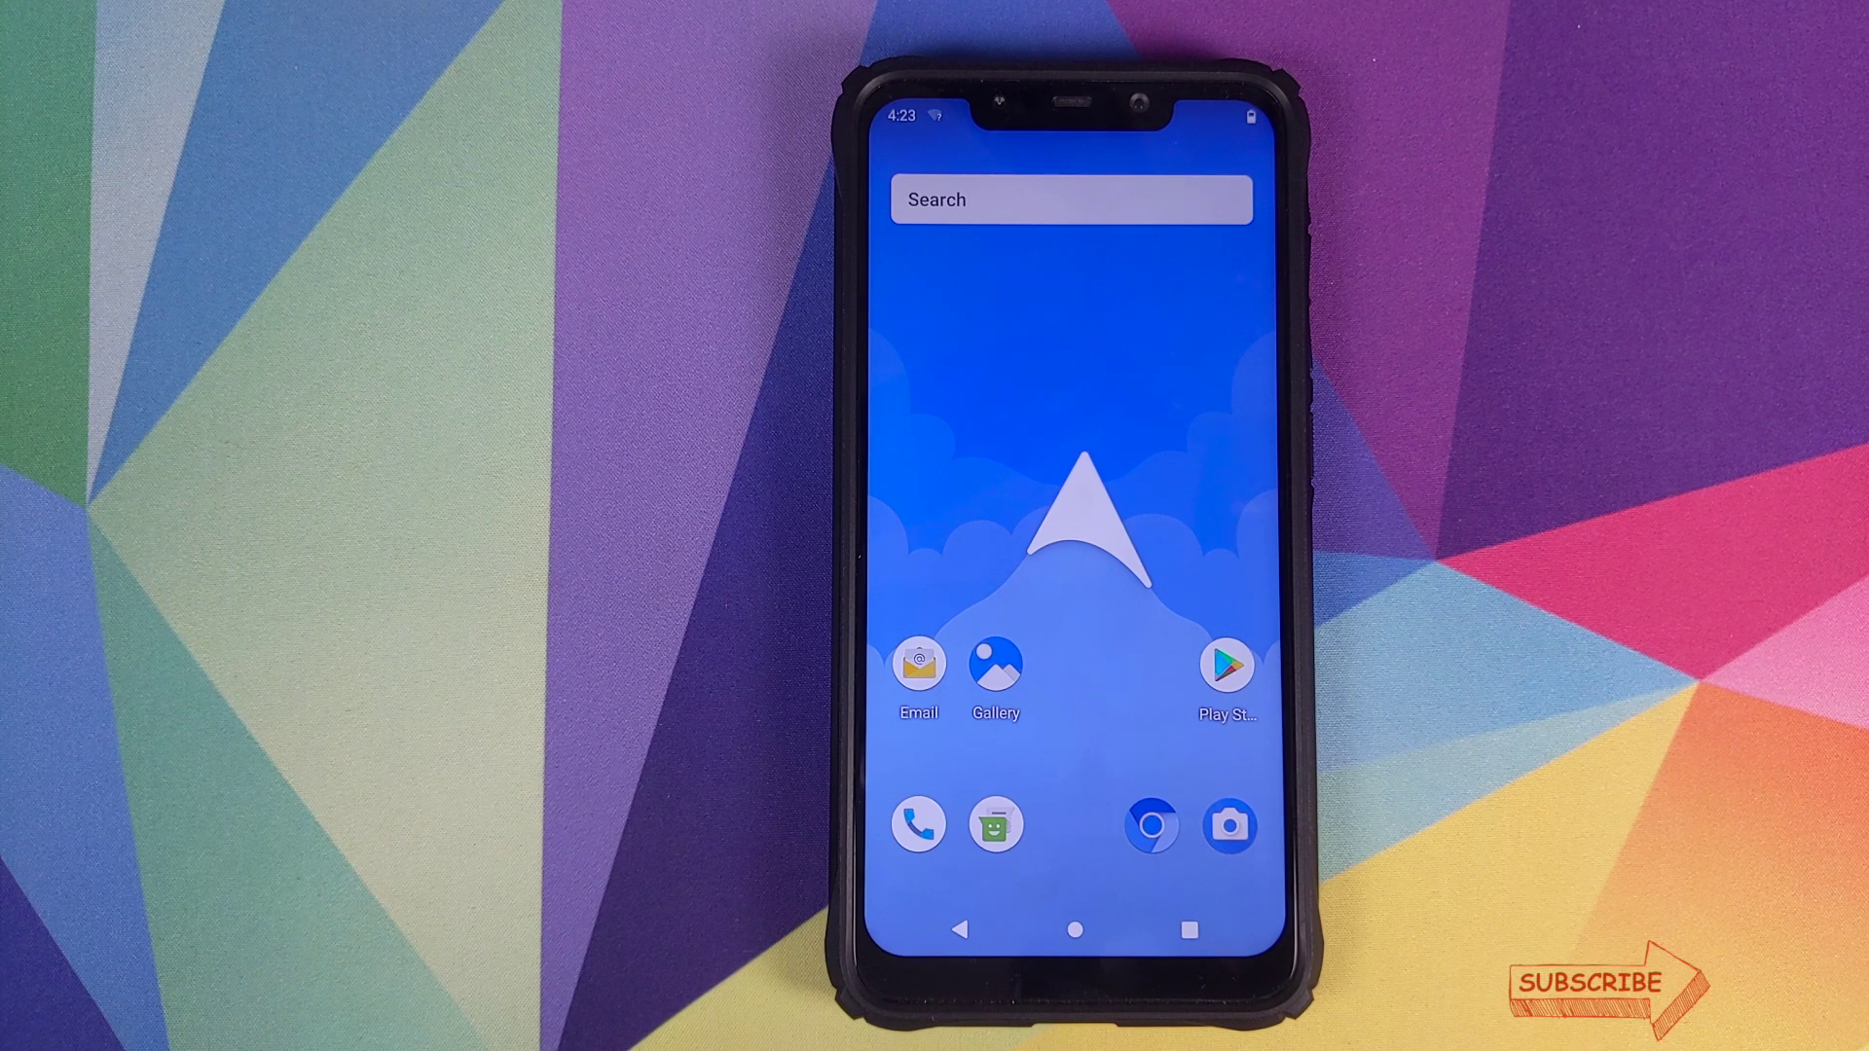
In Settings > About phone, view the Android version page confirming ArrowOS 10.0.
{"action": "left_click_drag", "start_coordinate": [1077, 857], "coordinate": [1168, 439]}
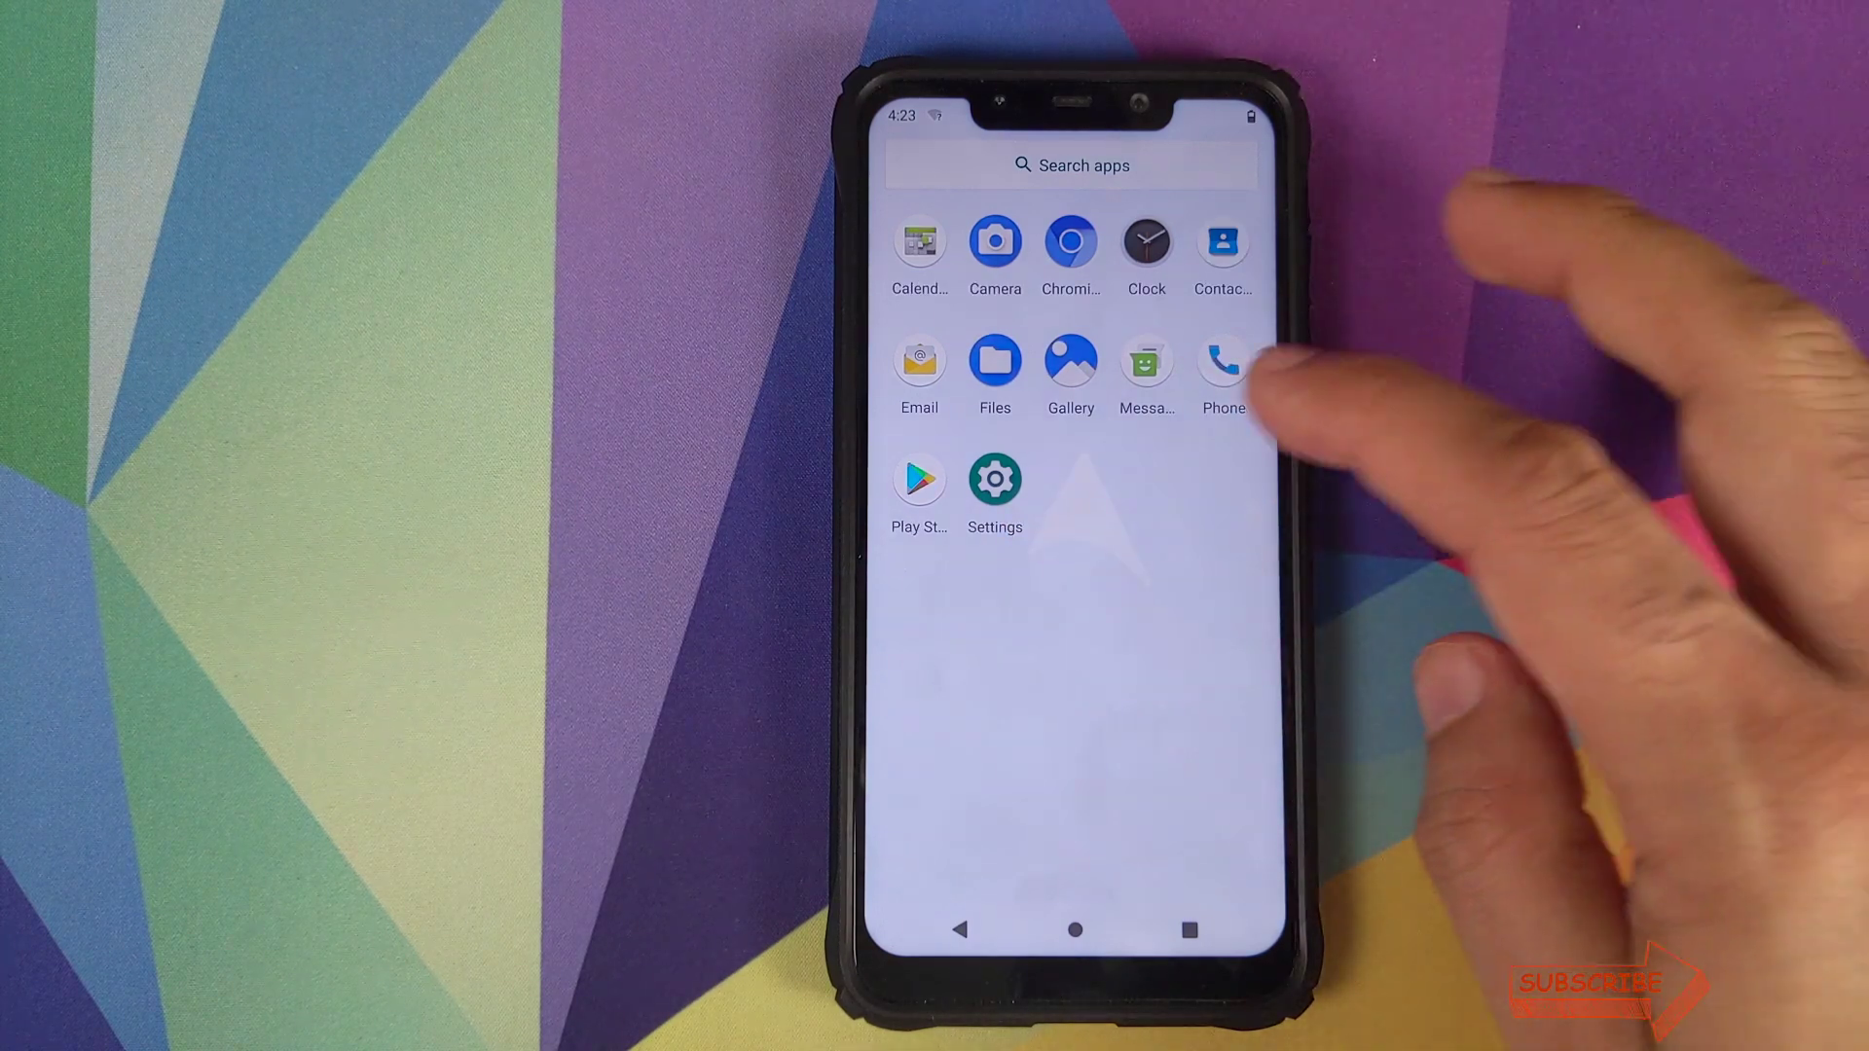
{"action": "left_click", "coordinate": [995, 482]}
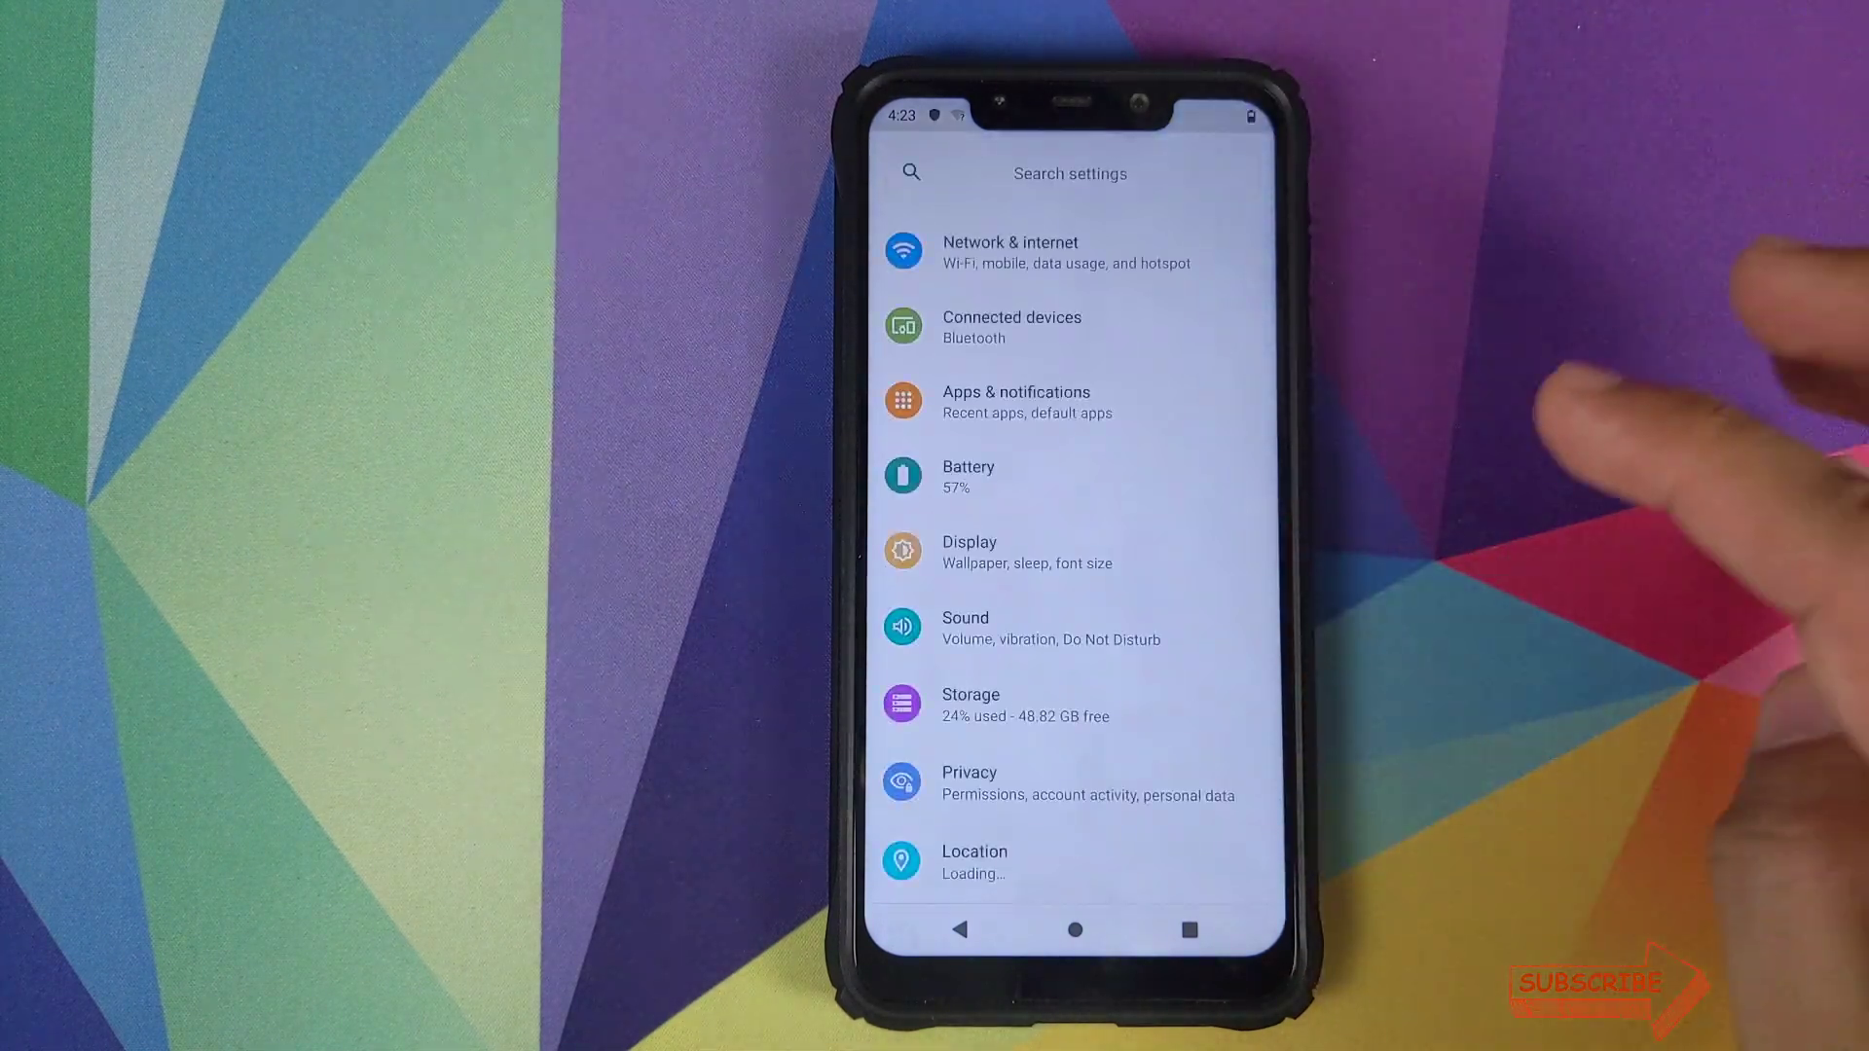
{"action": "scroll", "coordinate": [1075, 554], "scroll_direction": "down", "scroll_amount": 5}
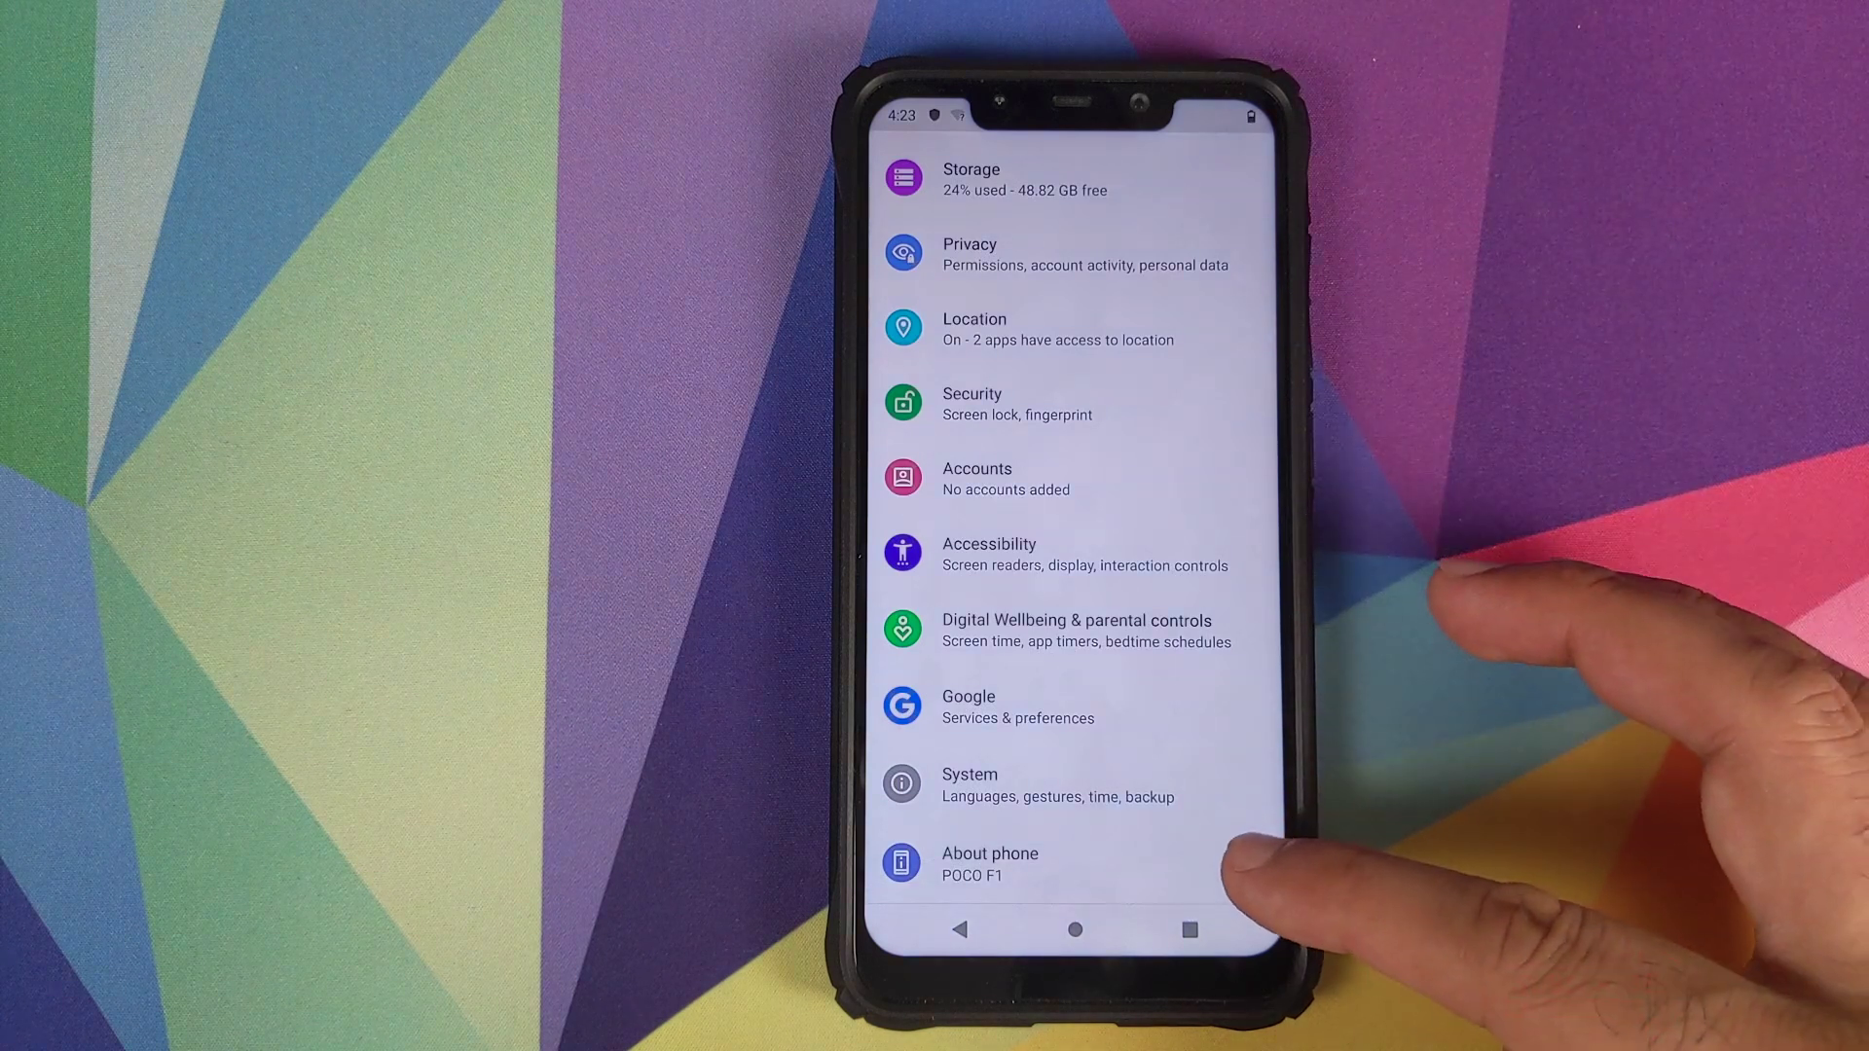
{"action": "left_click", "coordinate": [990, 862]}
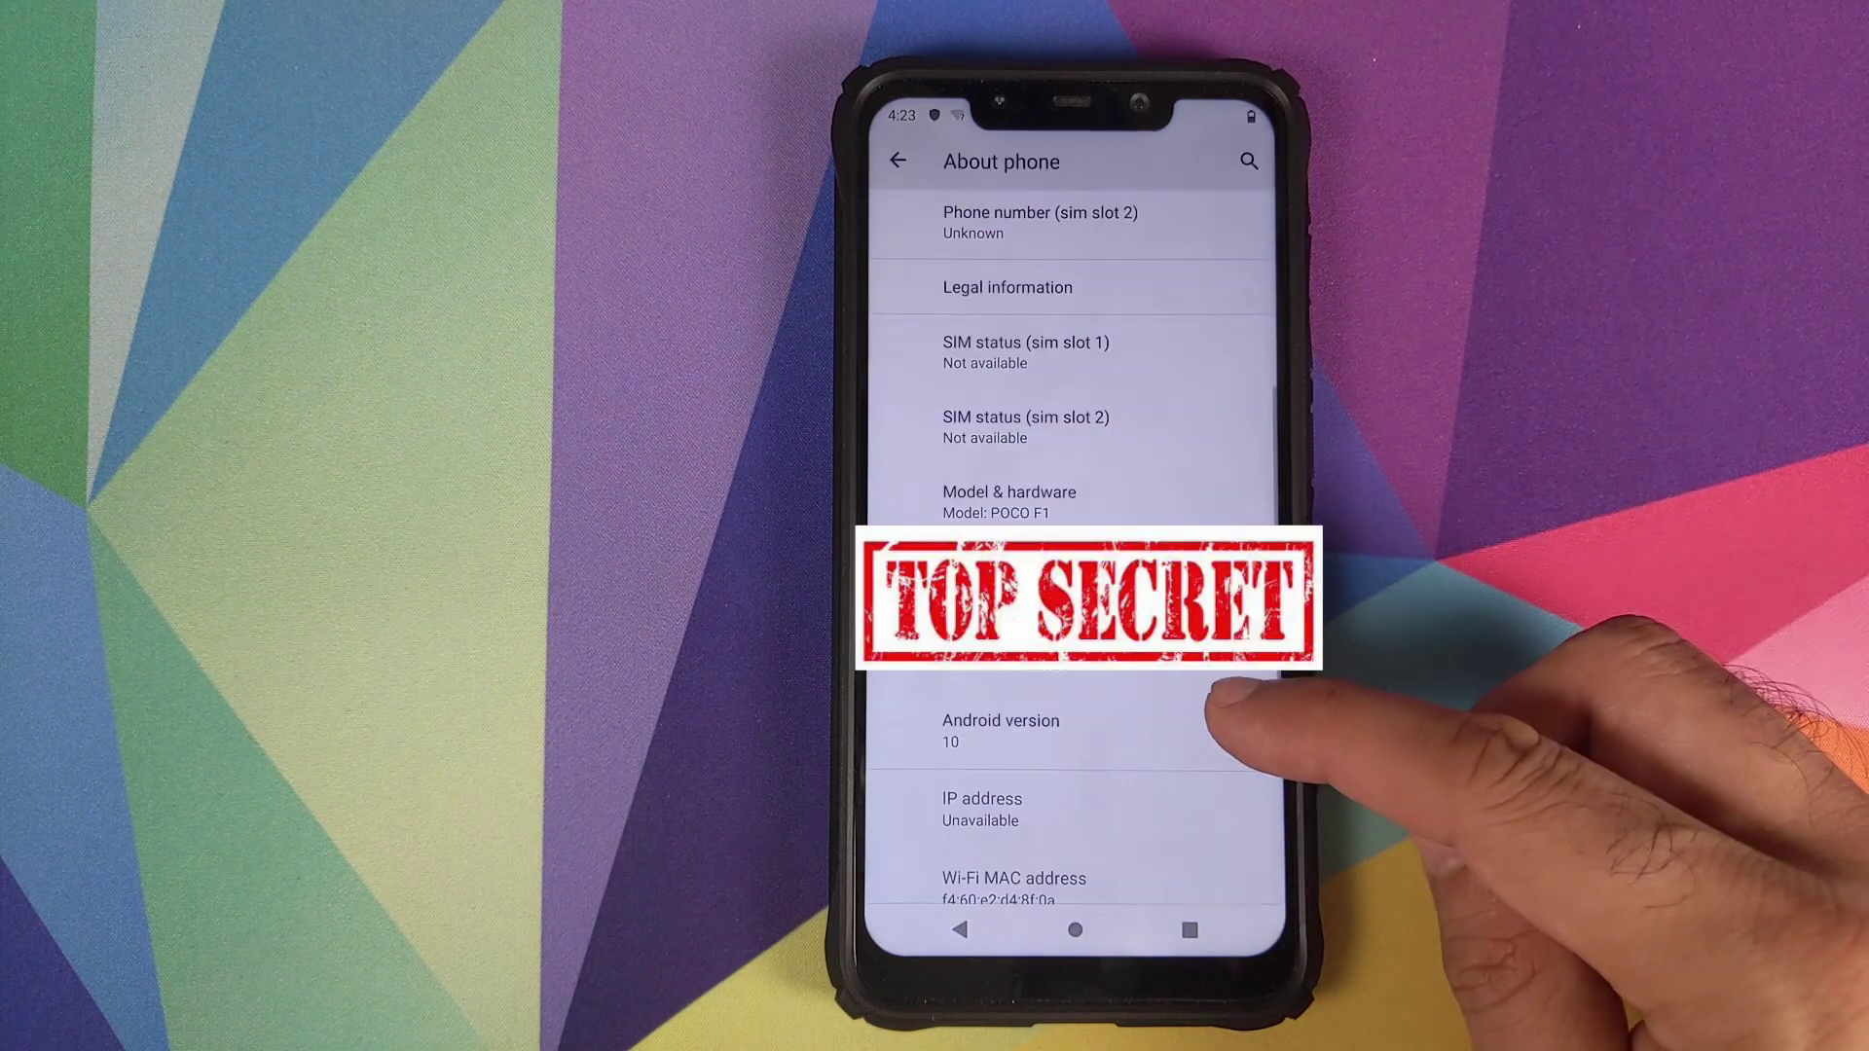
{"action": "left_click", "coordinate": [1190, 723]}
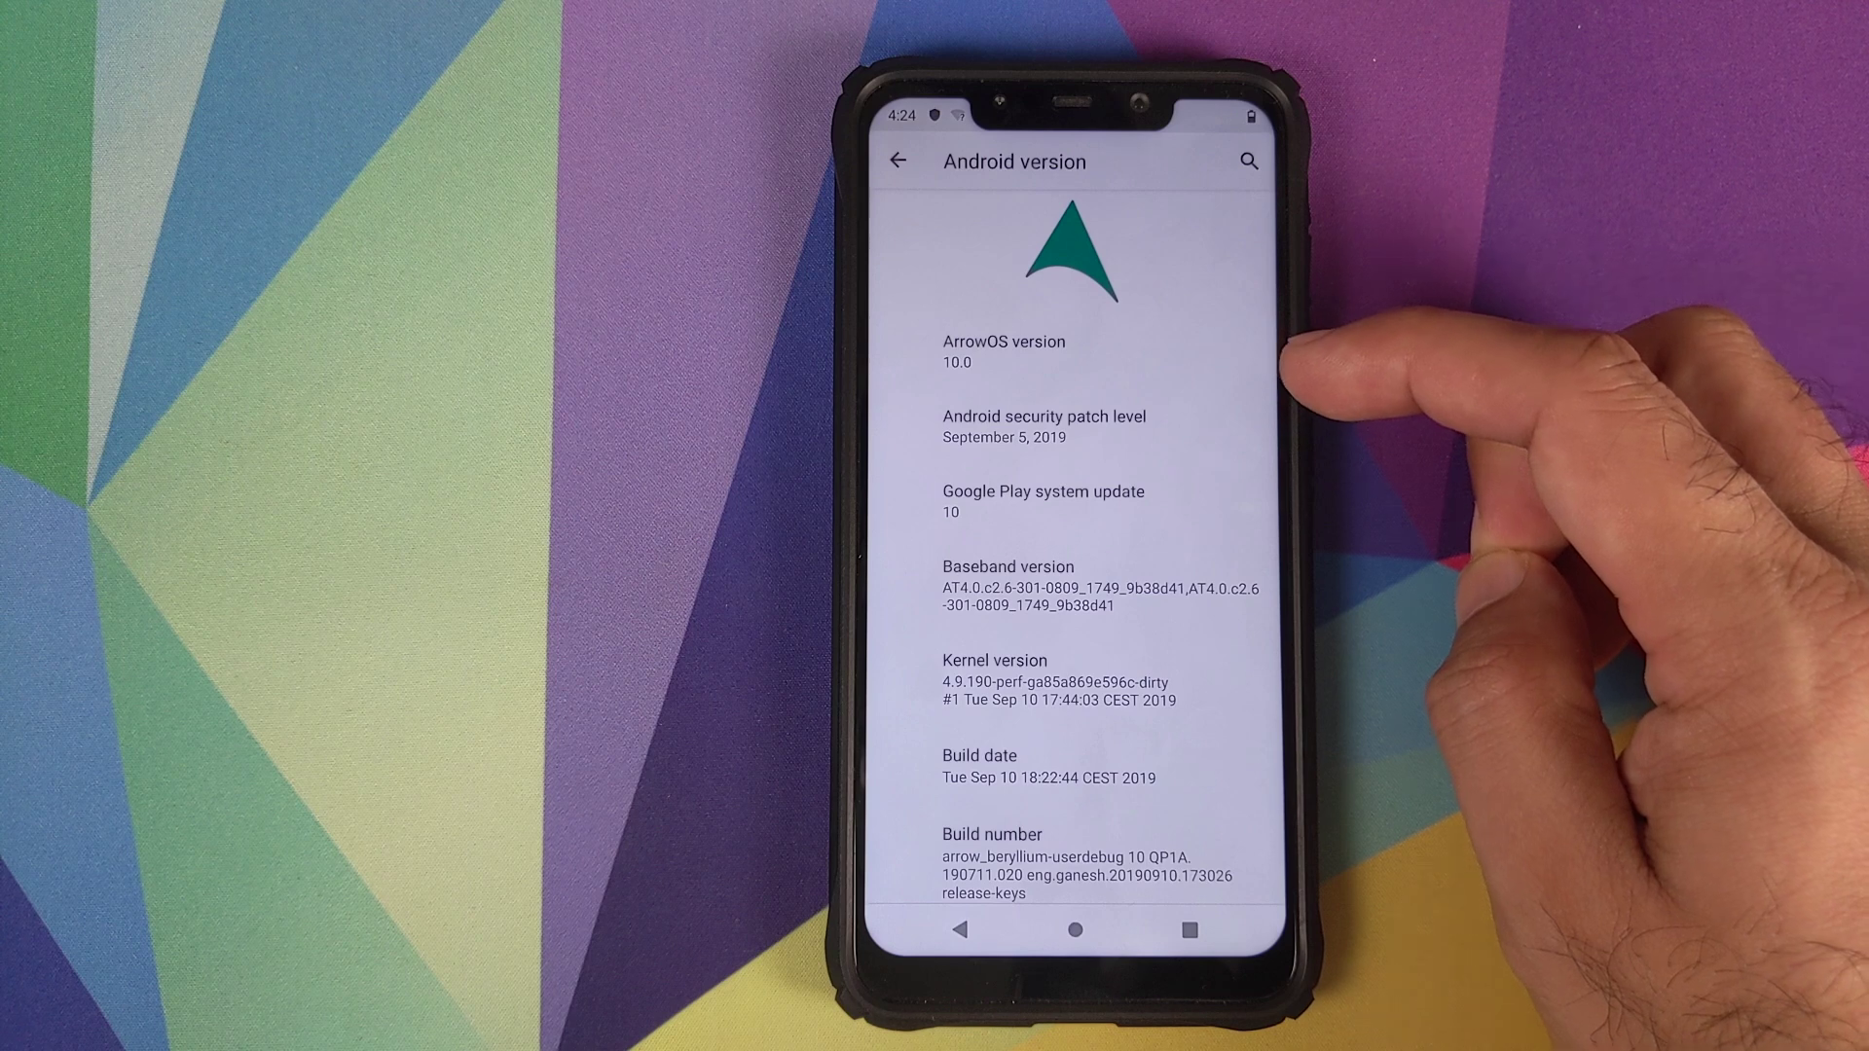
{"action": "scroll", "coordinate": [1197, 482], "scroll_direction": "down", "scroll_amount": 1}
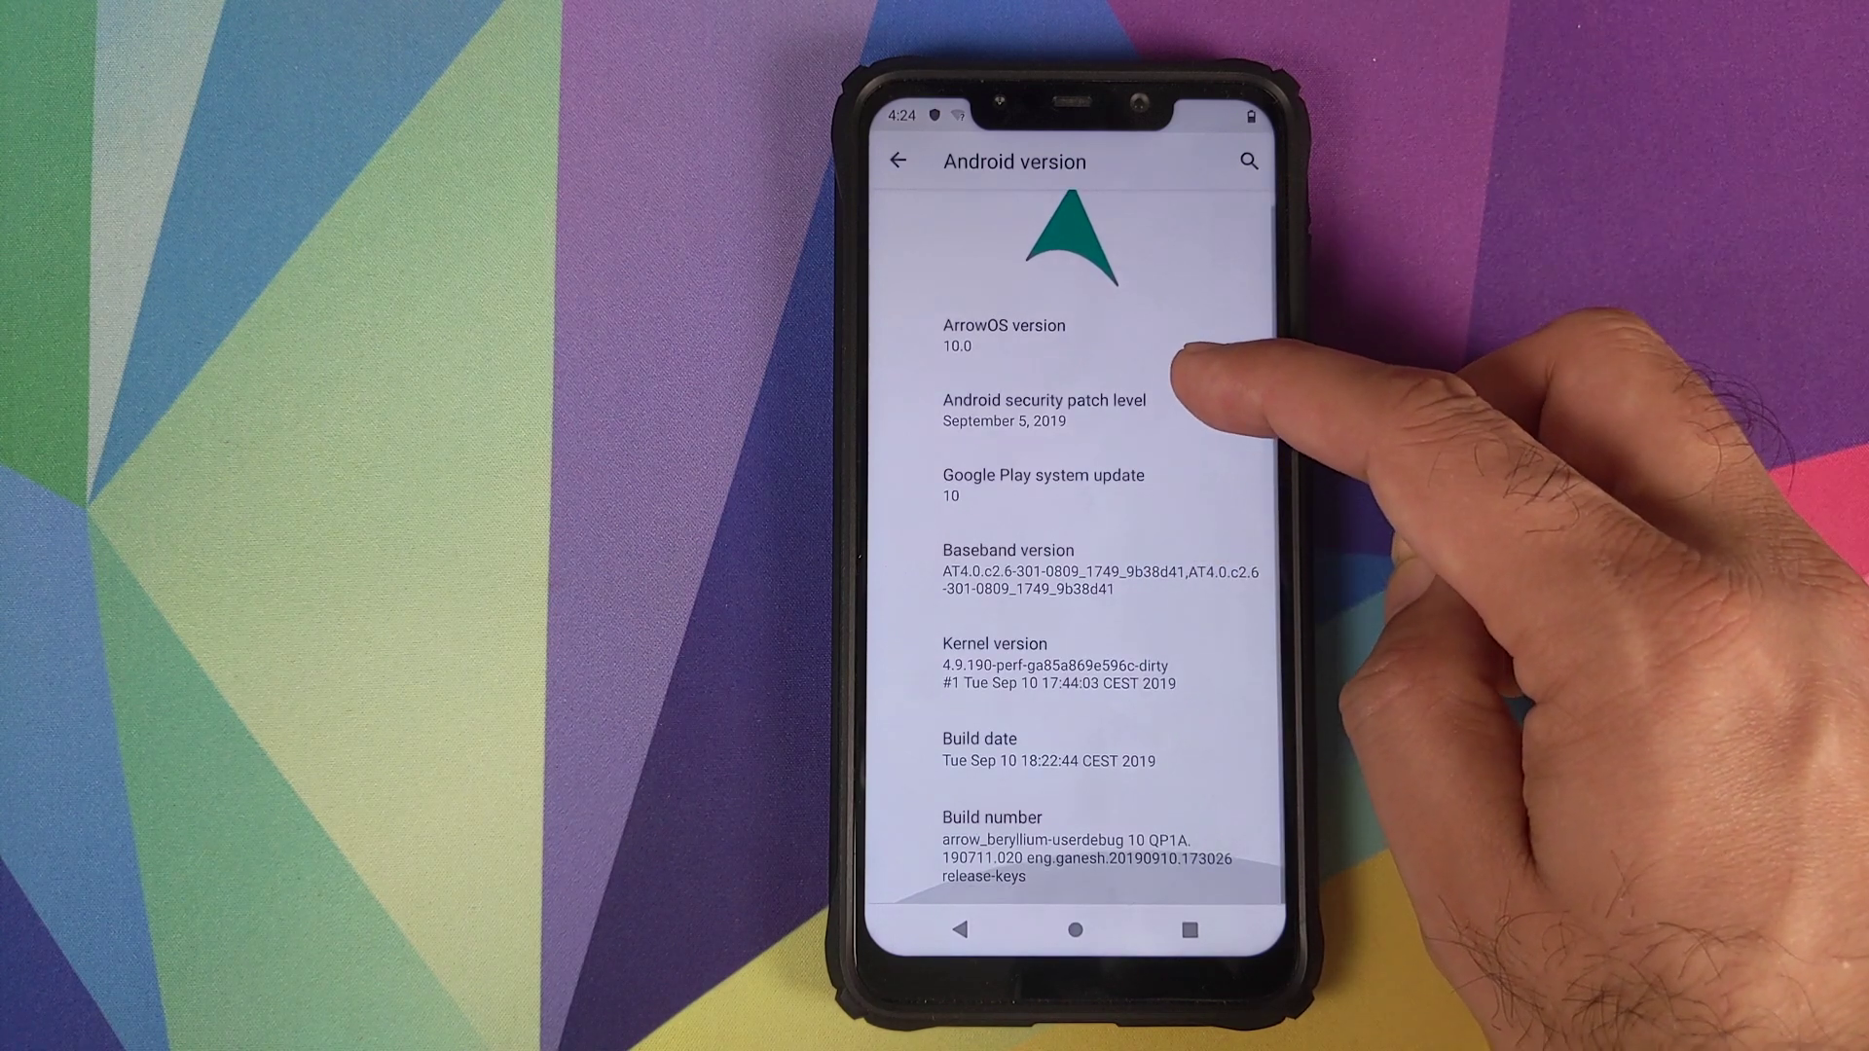
{"action": "scroll", "coordinate": [1182, 343], "scroll_direction": "up", "scroll_amount": 1}
Tap the ArrowOS version entry to reveal the Android 10 easter egg.
{"action": "left_click", "coordinate": [1183, 344]}
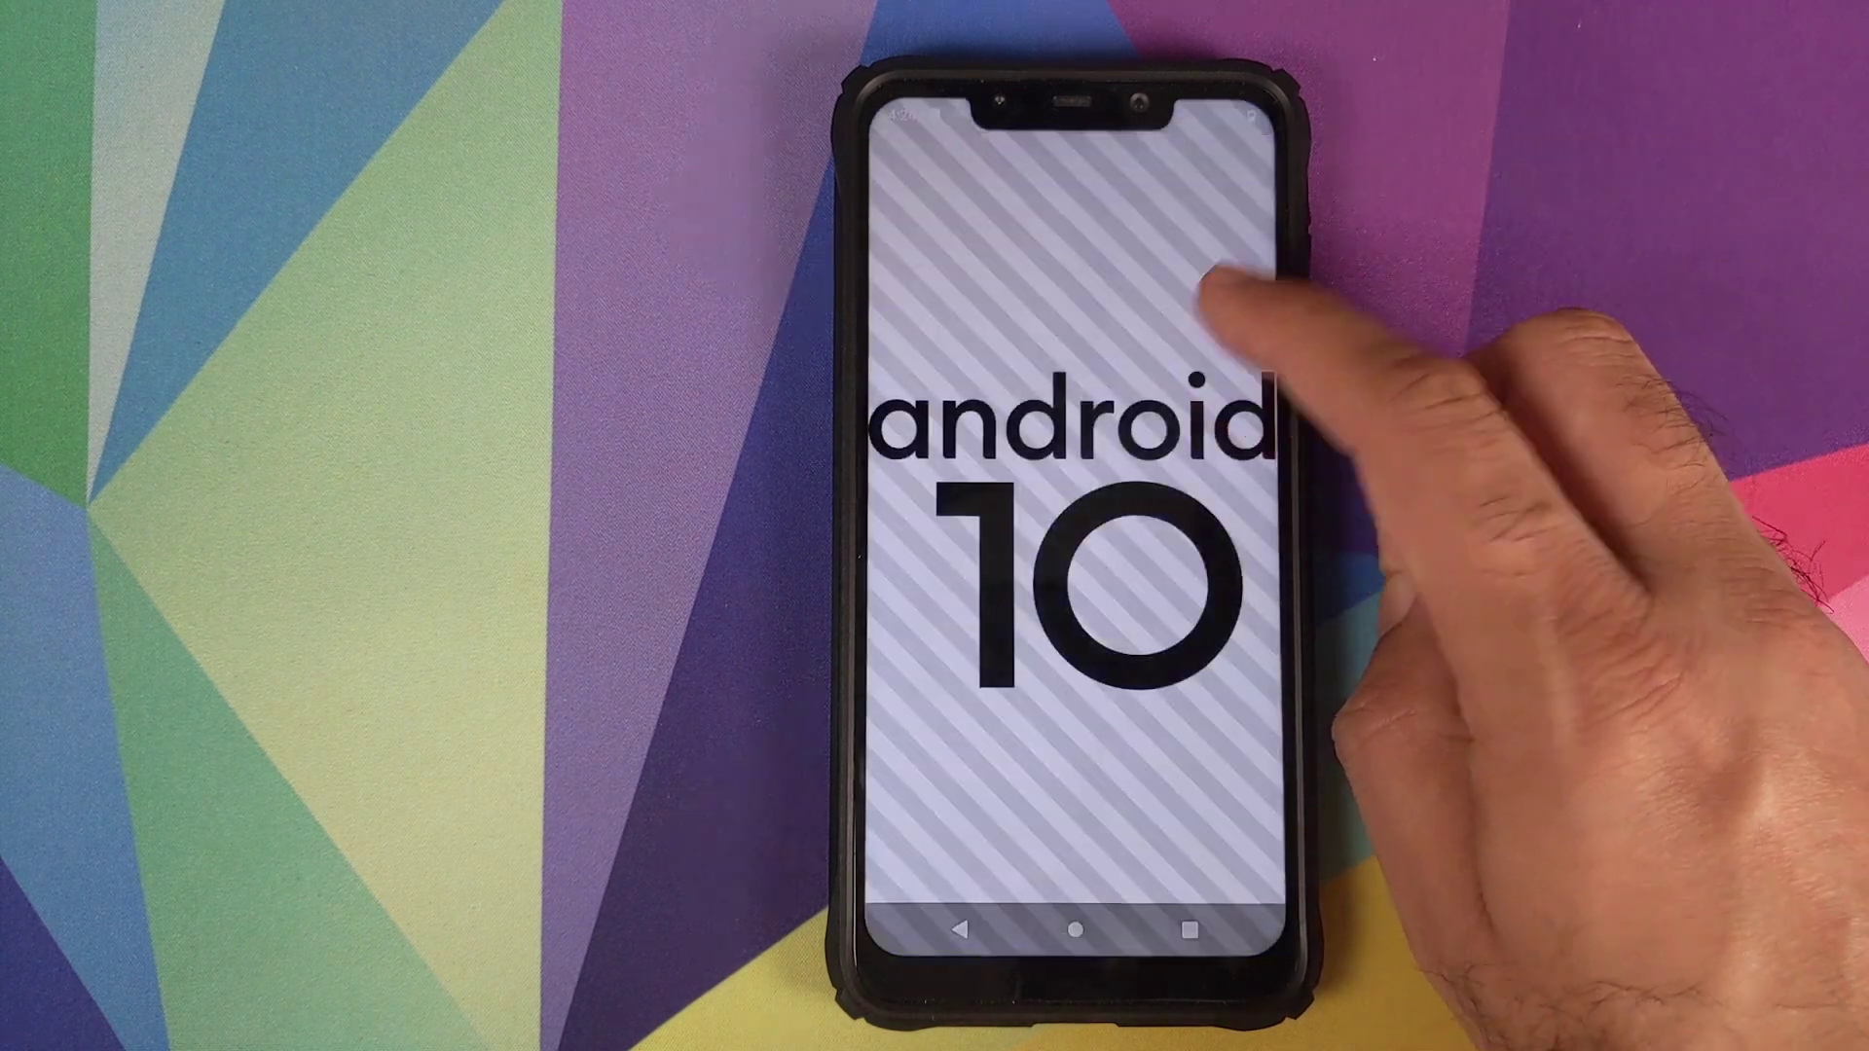